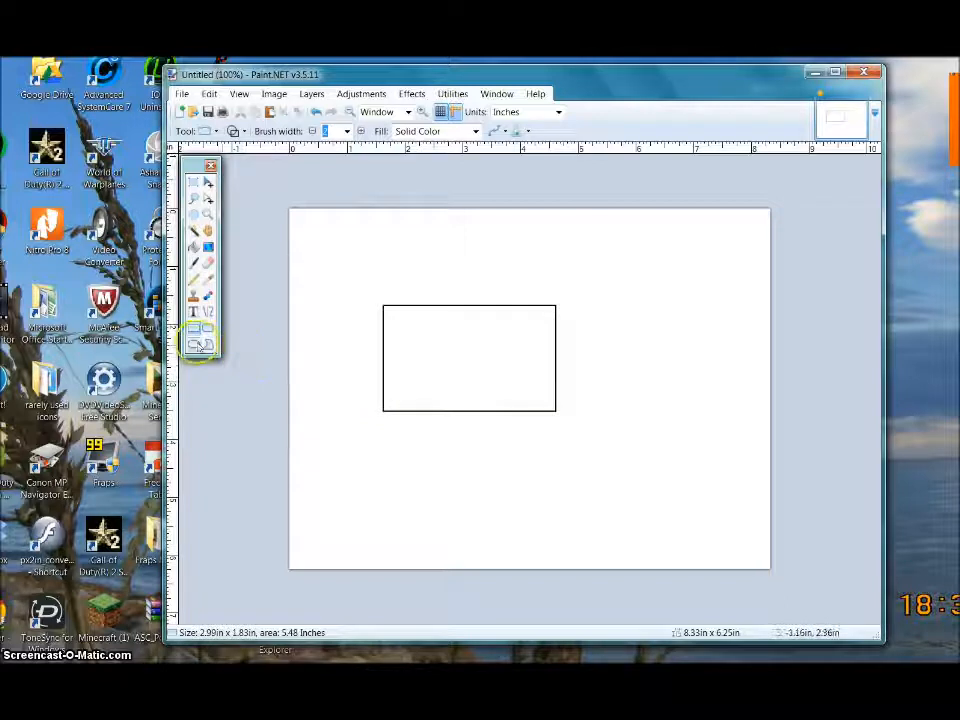
- Draw an oval inside the rectangle and a straight line just below it
drag(431, 342, 497, 392)
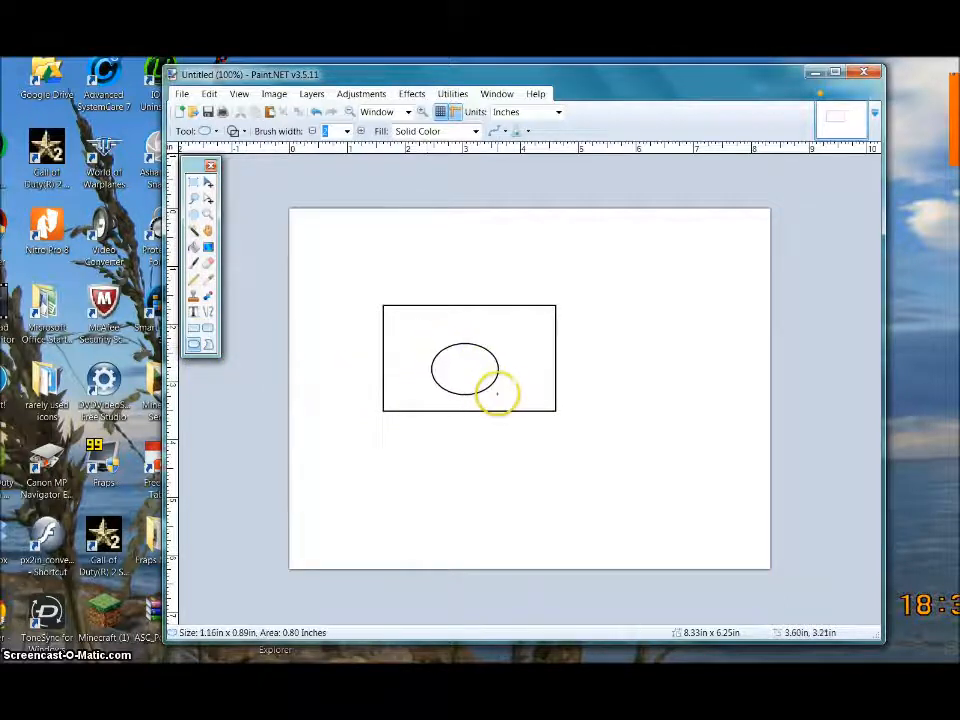
click(208, 312)
drag(372, 426, 585, 425)
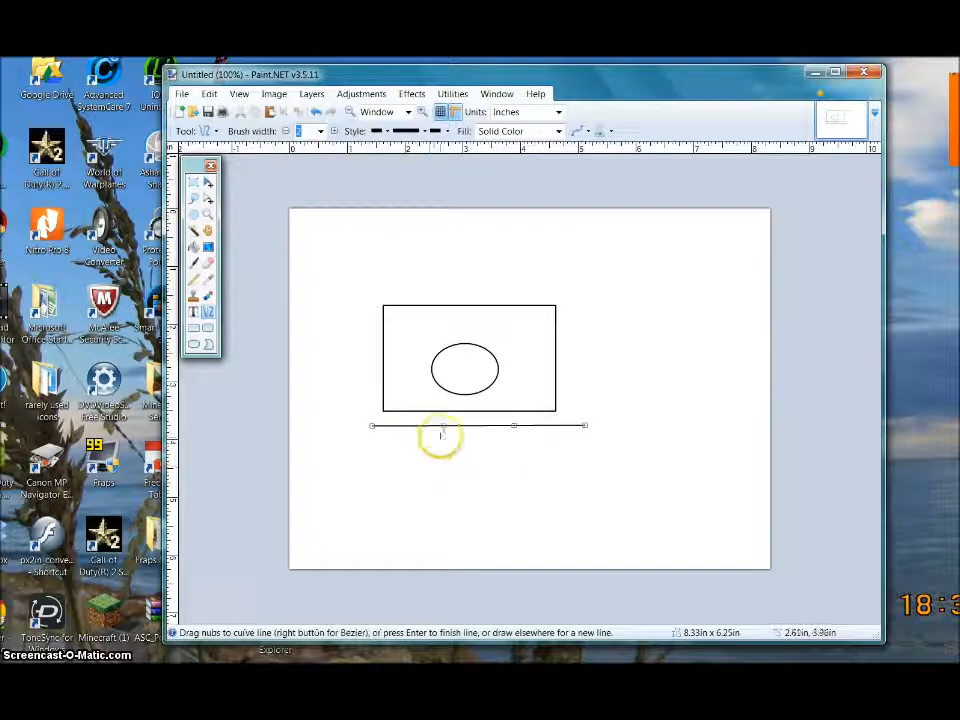
- Bend the line's middle and both ends into a wave and finish the curve
drag(512, 426, 510, 456)
drag(368, 427, 397, 473)
drag(585, 422, 526, 432)
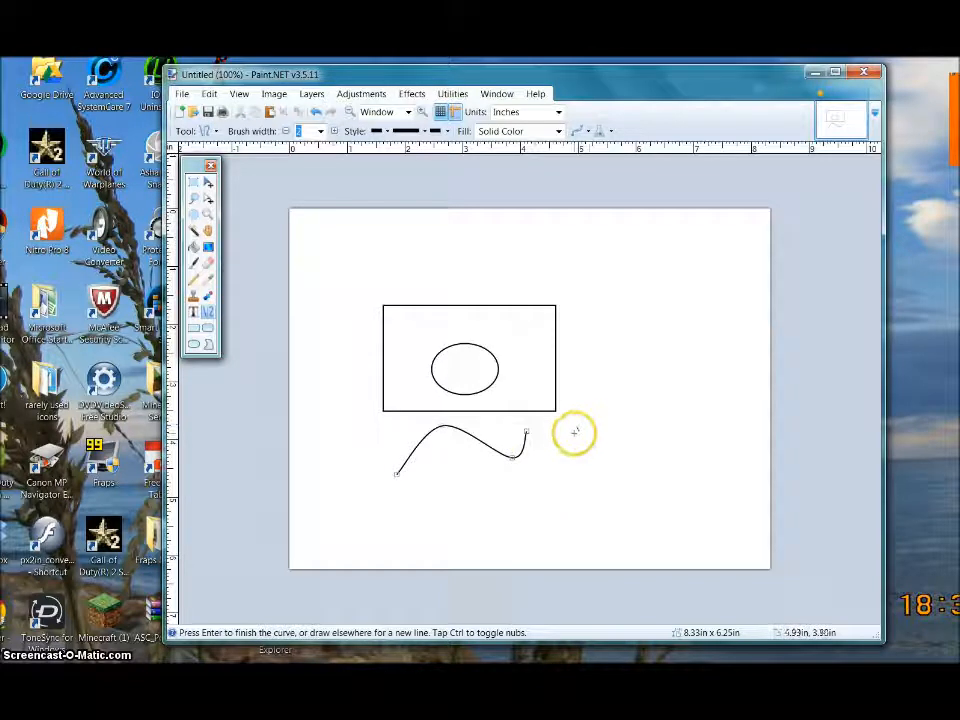
key(Return)
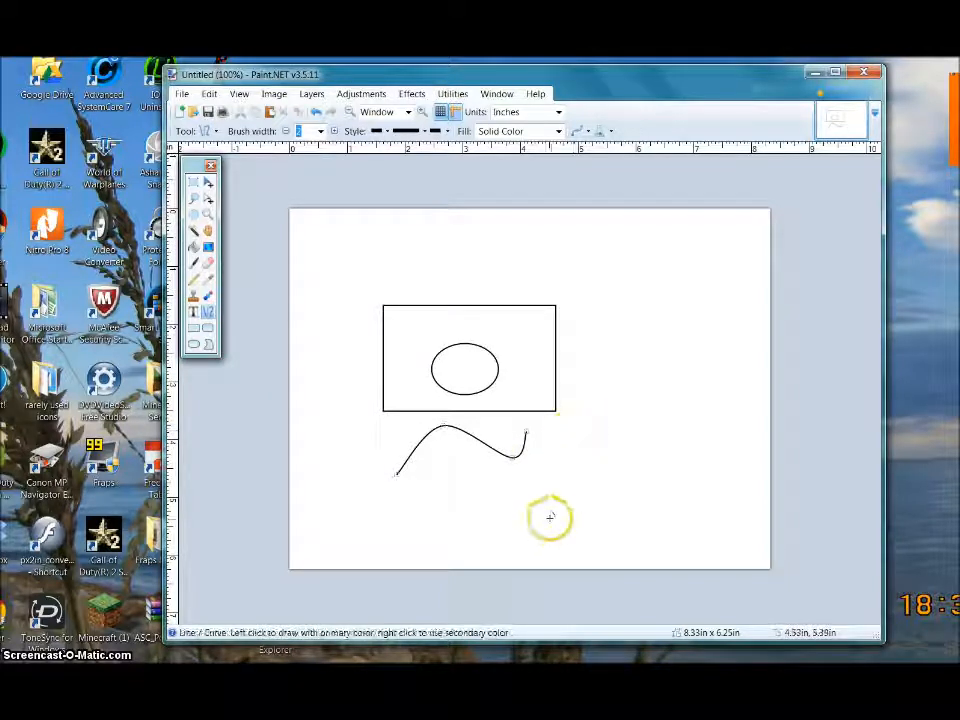
click(208, 263)
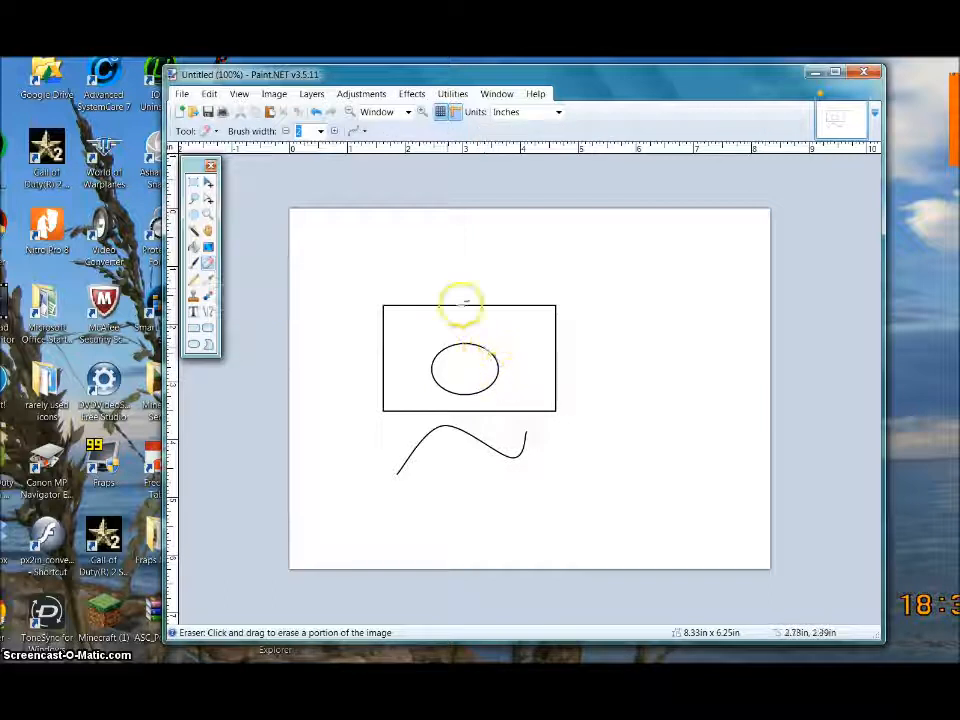
click(319, 133)
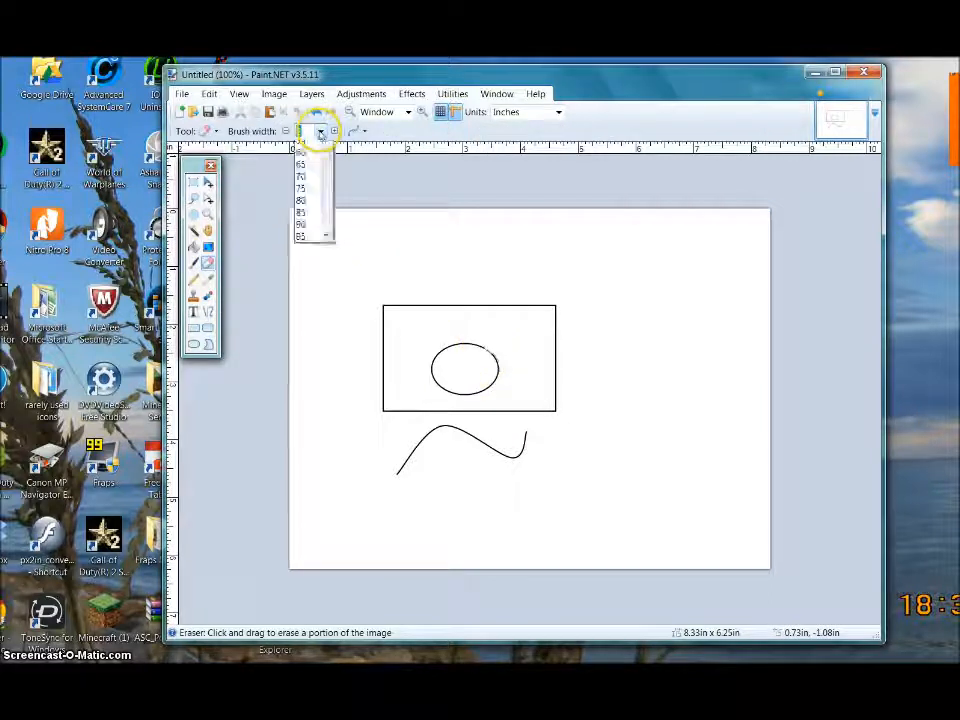
click(321, 254)
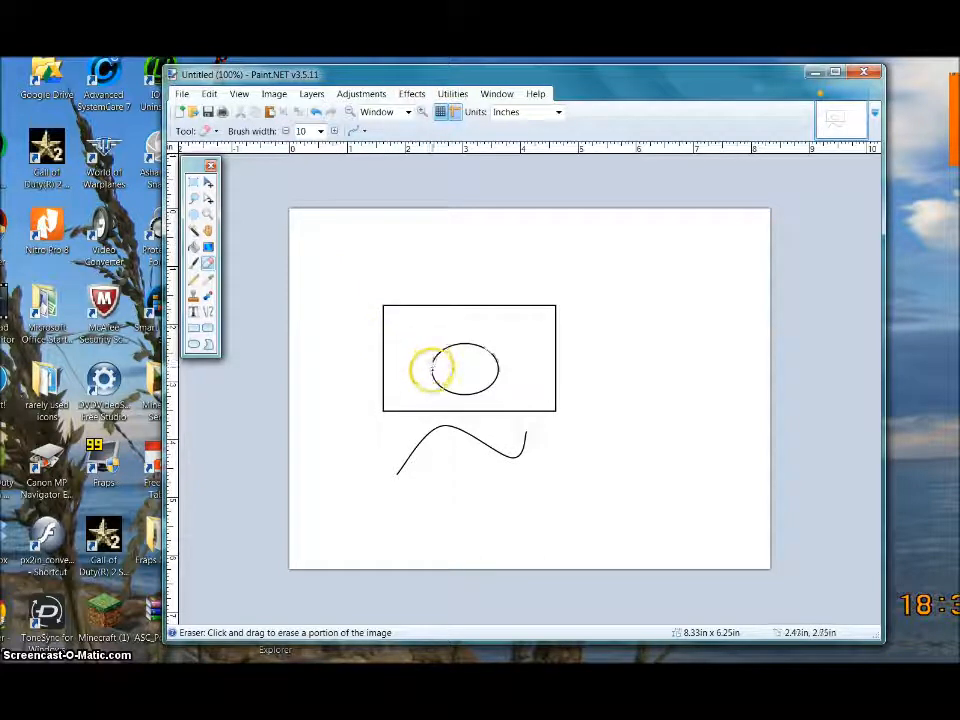
click(432, 371)
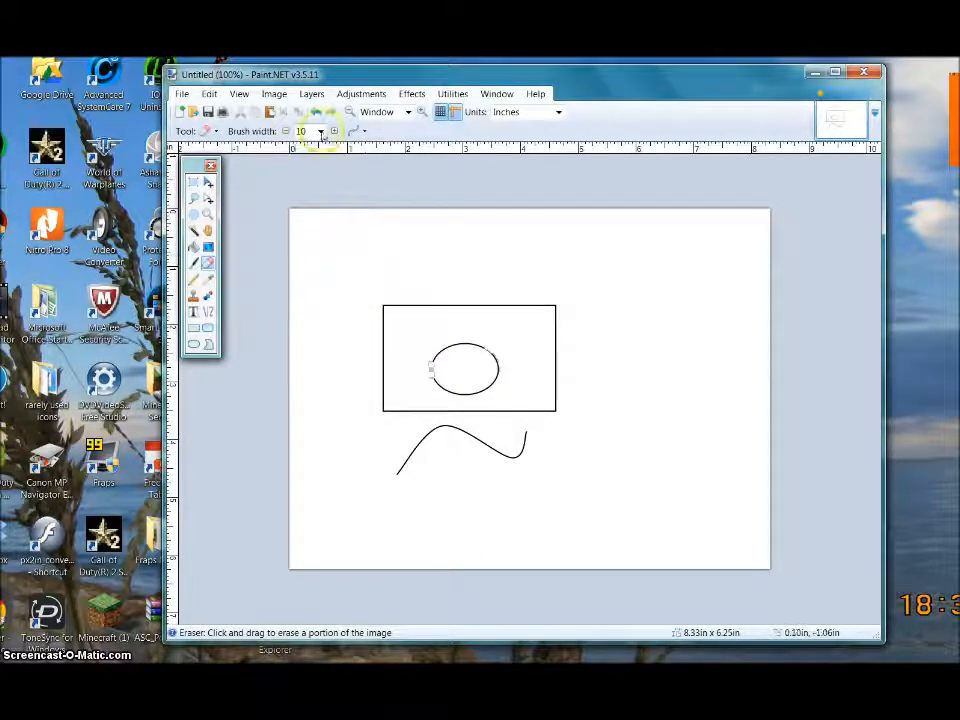
click(321, 134)
click(301, 293)
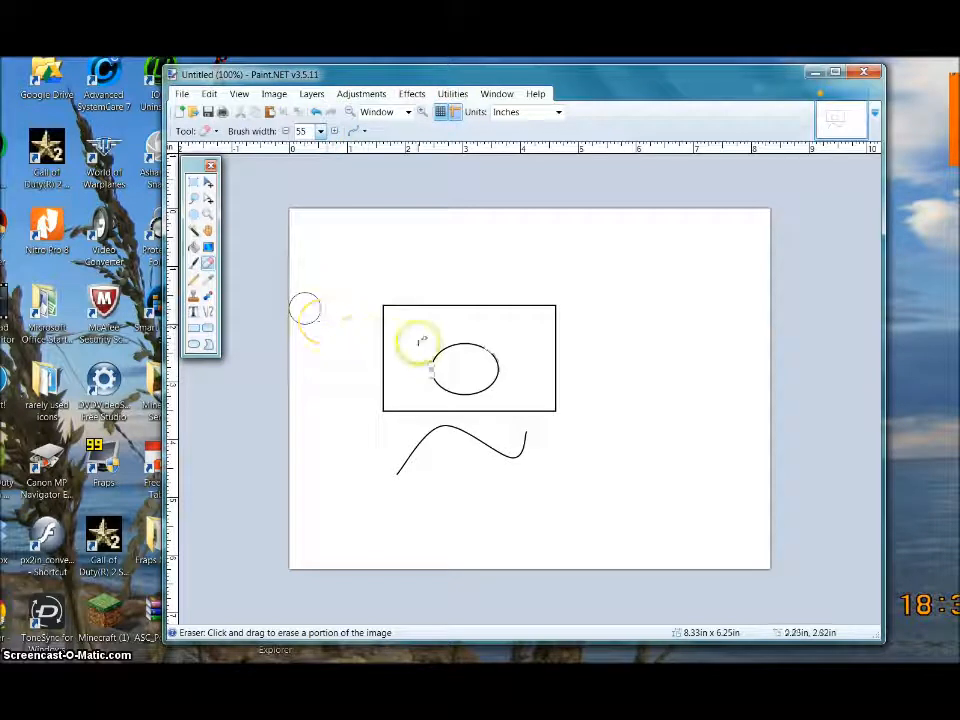
mouse_move(379, 314)
mouse_down()
mouse_move(381, 396)
mouse_move(388, 405)
mouse_move(440, 405)
mouse_up()
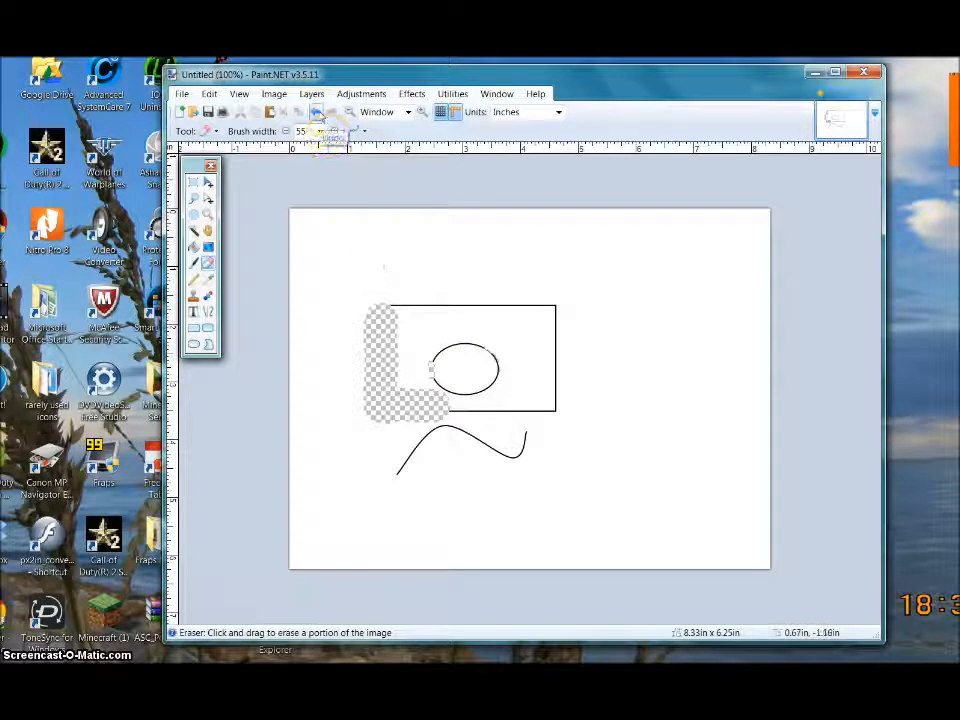
click(317, 112)
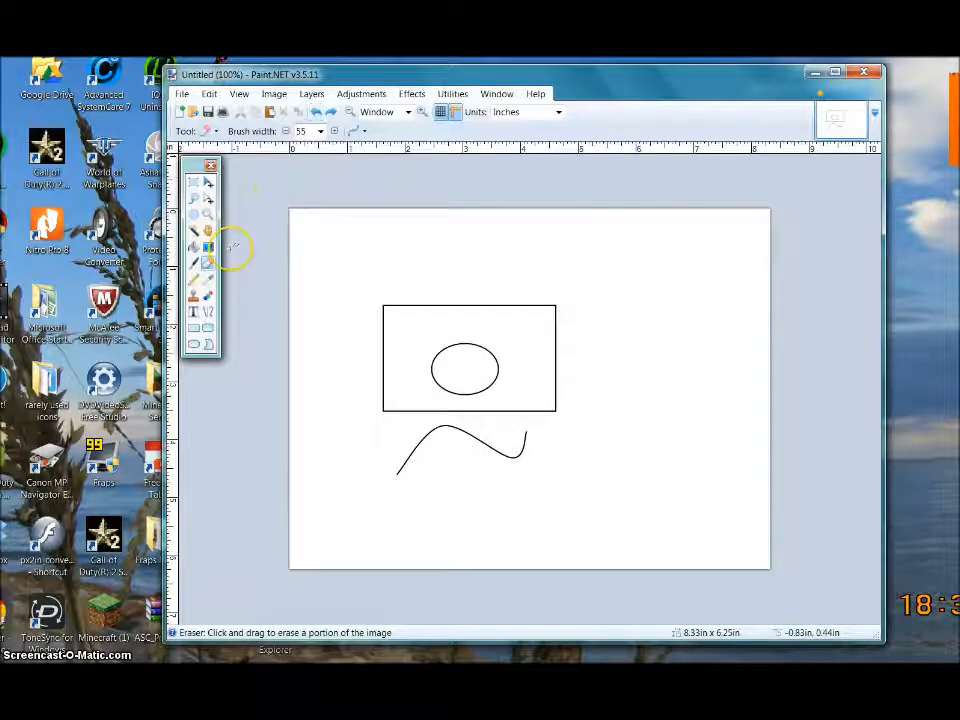
click(194, 262)
- Paint a thick black stroke across the top and right, then move the boxed oval to the upper right
mouse_move(369, 264)
mouse_down()
mouse_move(419, 271)
mouse_move(591, 258)
mouse_move(615, 309)
mouse_move(602, 329)
mouse_move(611, 363)
mouse_move(625, 378)
mouse_move(626, 417)
mouse_move(589, 456)
mouse_move(612, 484)
mouse_up()
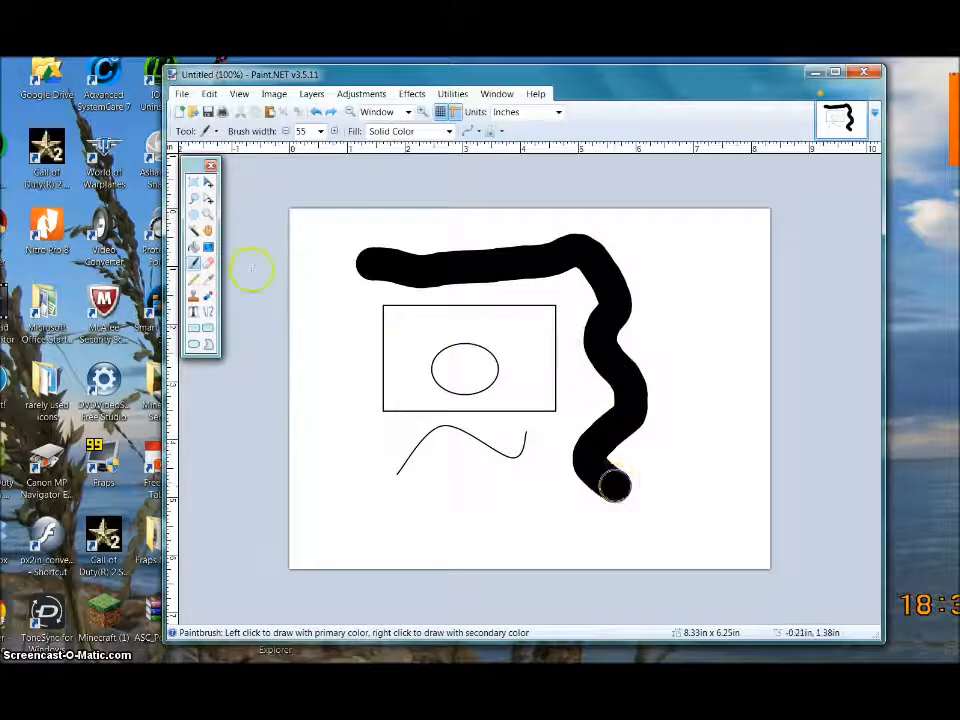
click(194, 182)
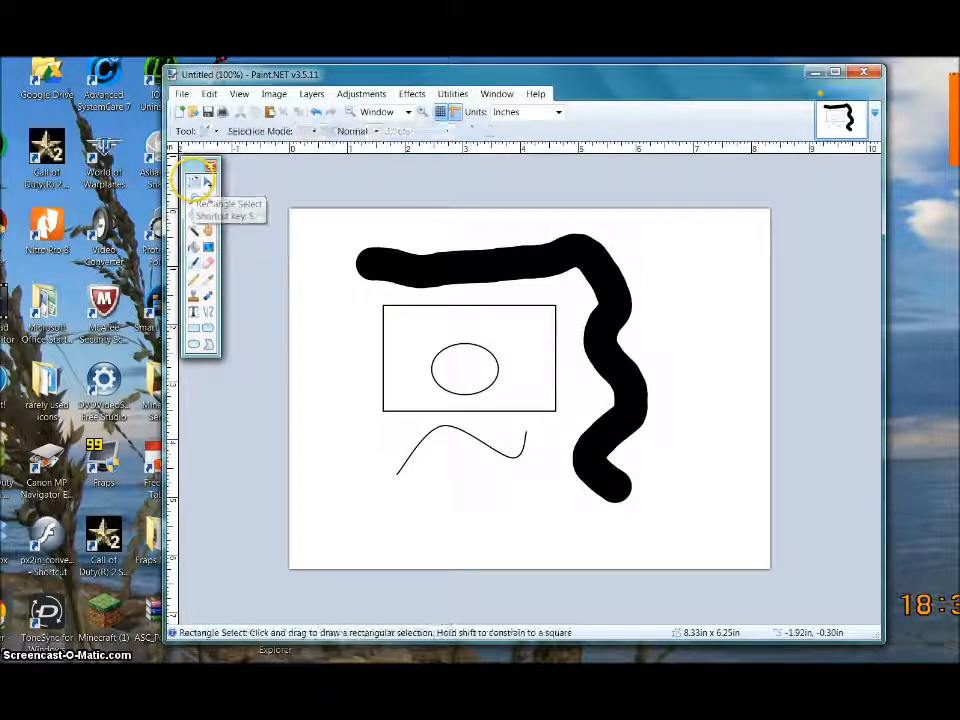
drag(379, 299, 564, 417)
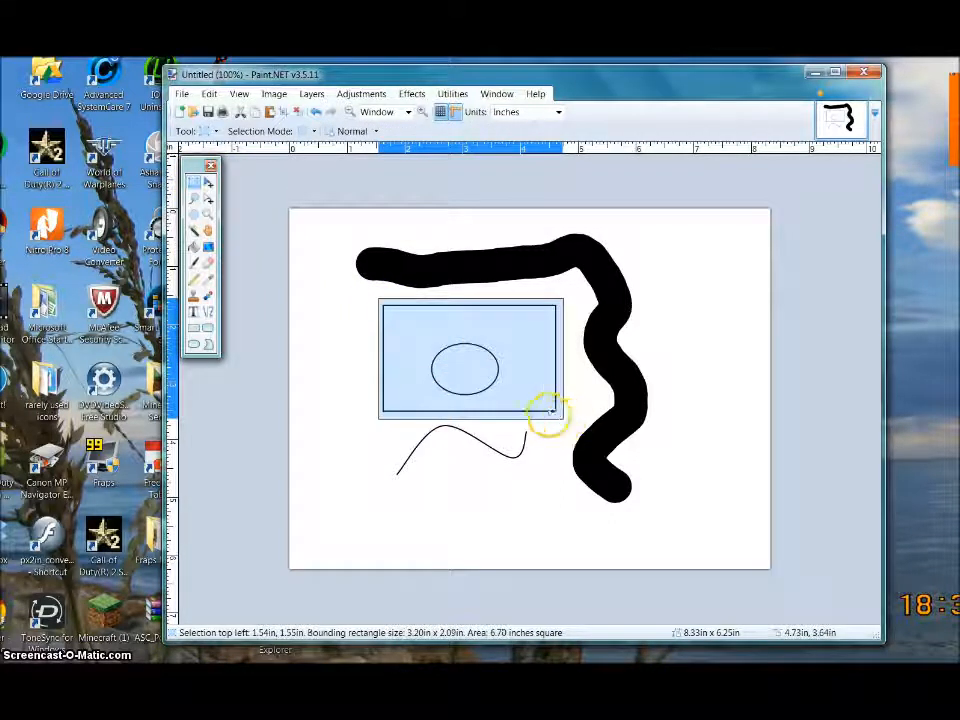
click(208, 183)
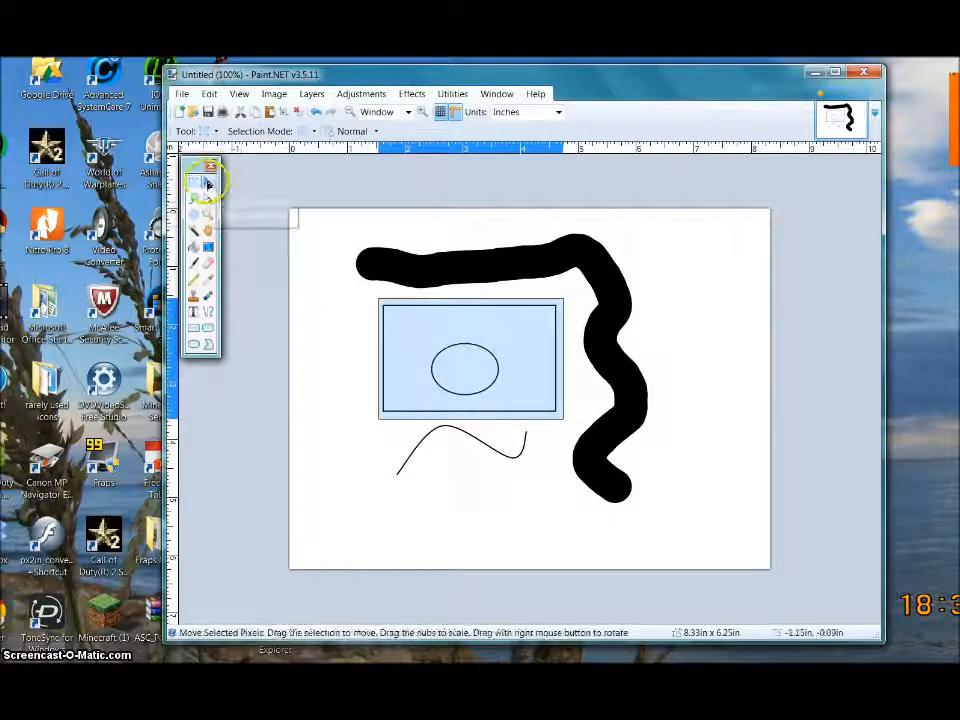
drag(439, 364, 621, 289)
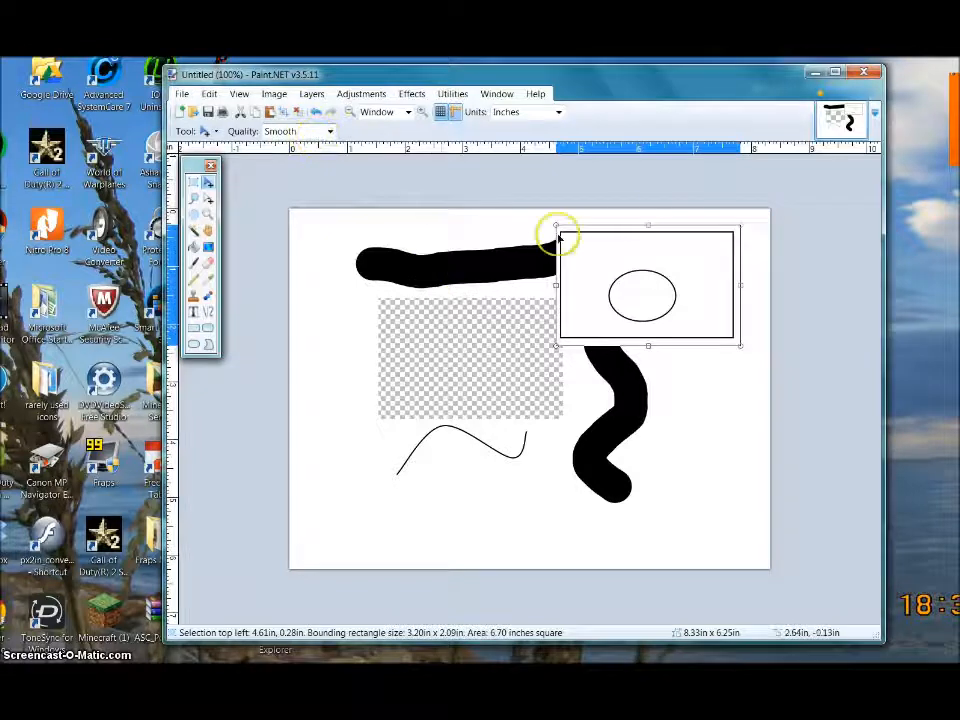
click(297, 112)
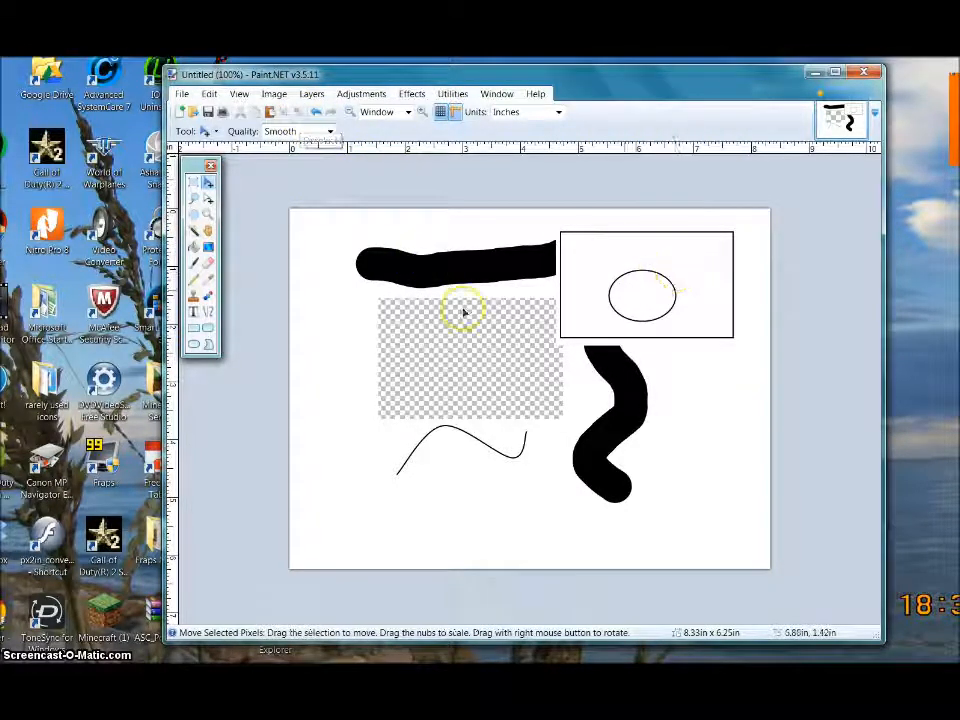
click(194, 312)
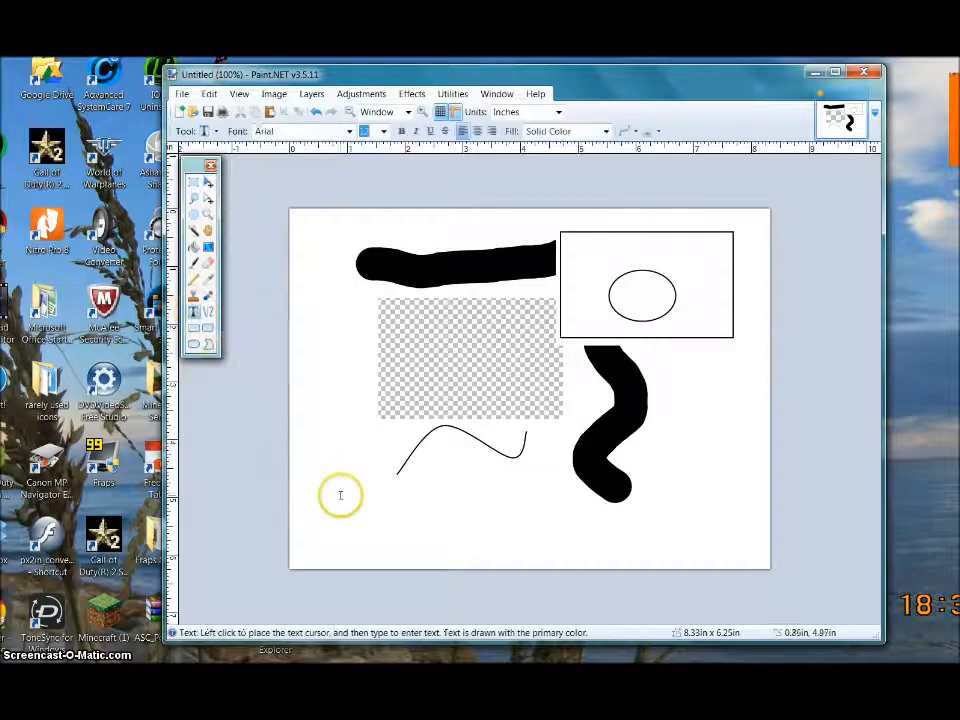
- Type the label 'type', set it to Batang size 11, and move it below the wavy curve
click(340, 495)
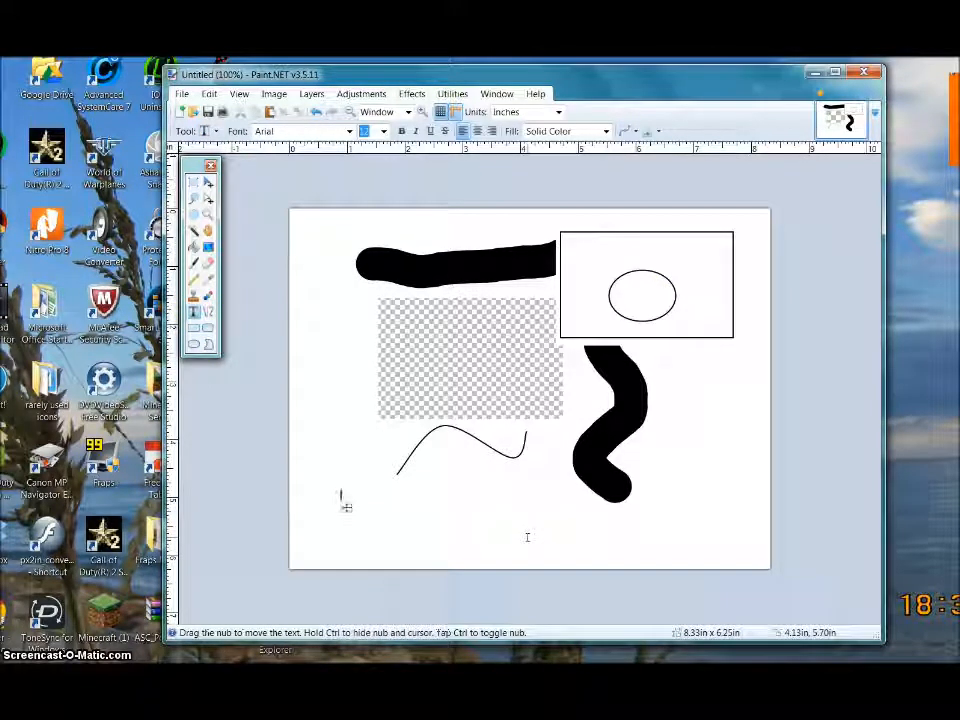
text(ty)
click(525, 530)
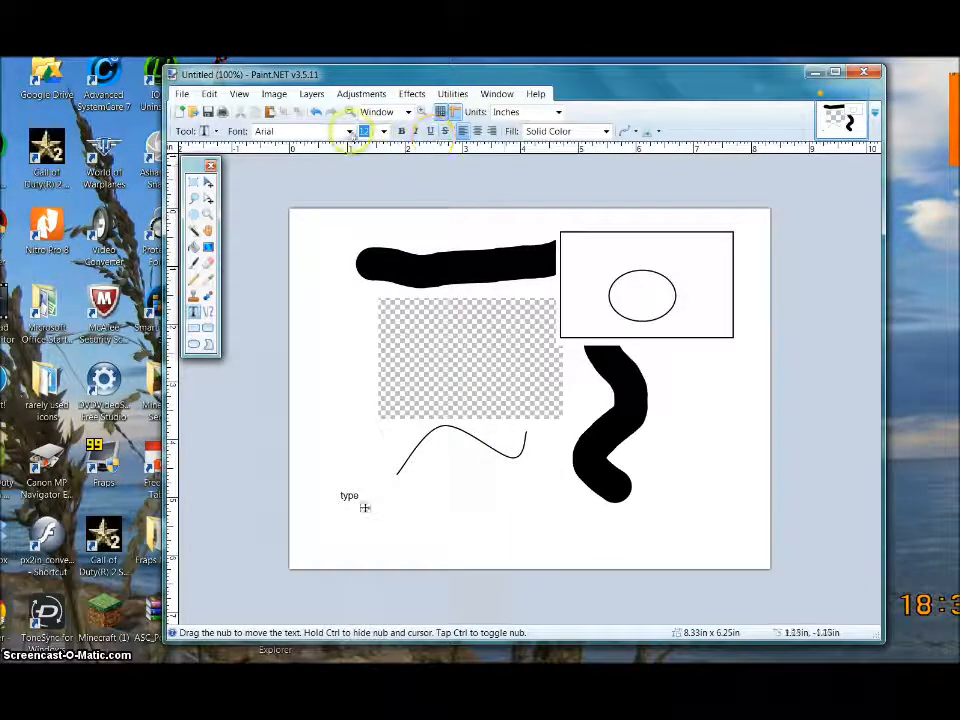
click(350, 132)
click(315, 197)
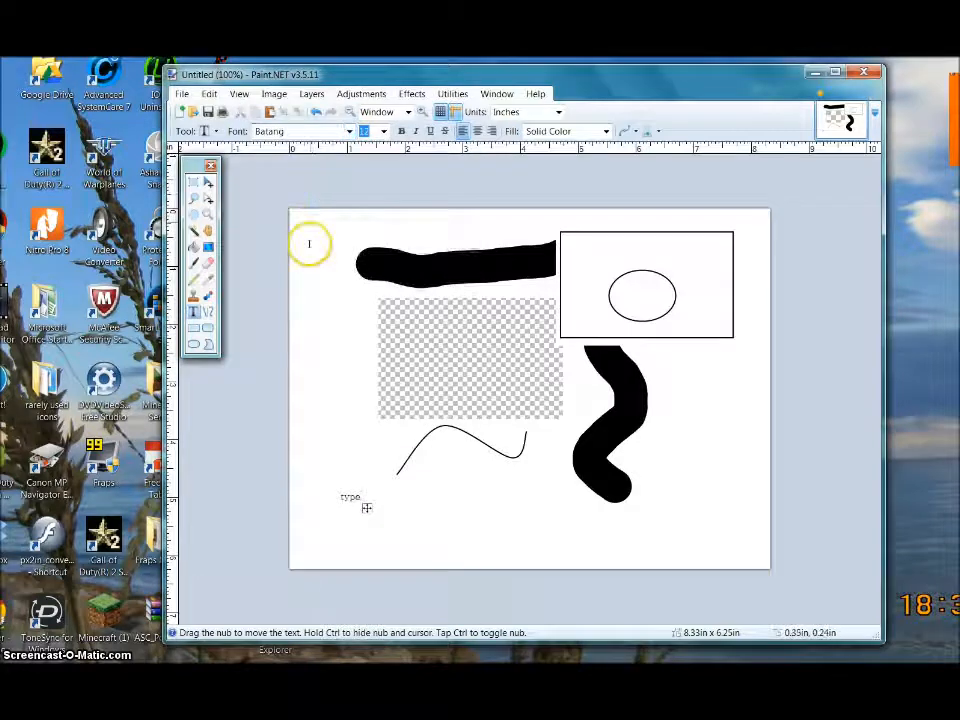
click(383, 131)
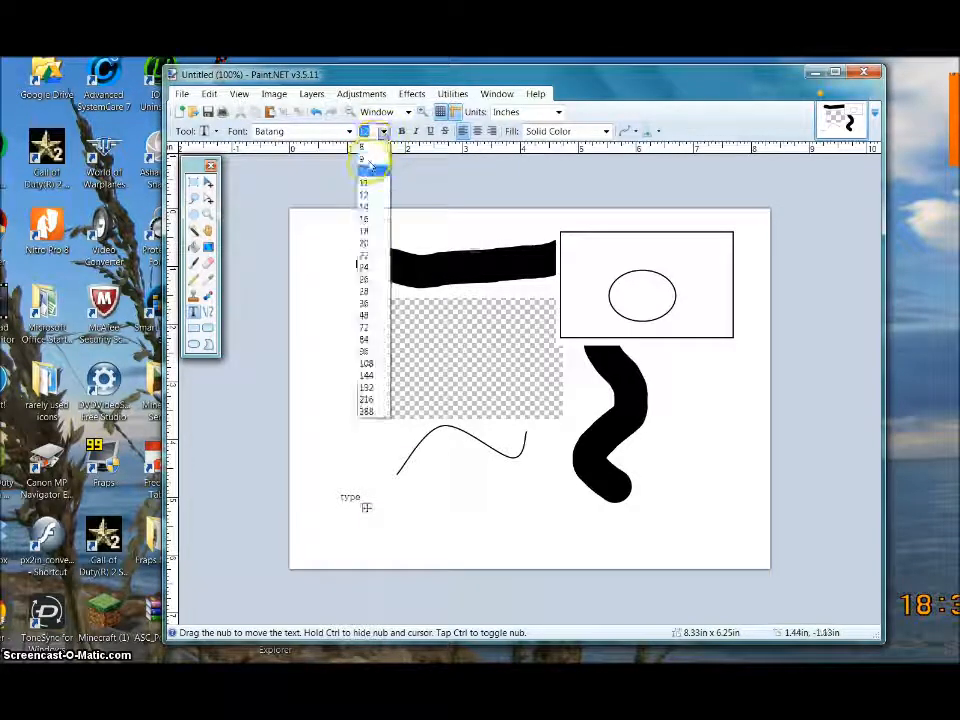
click(368, 204)
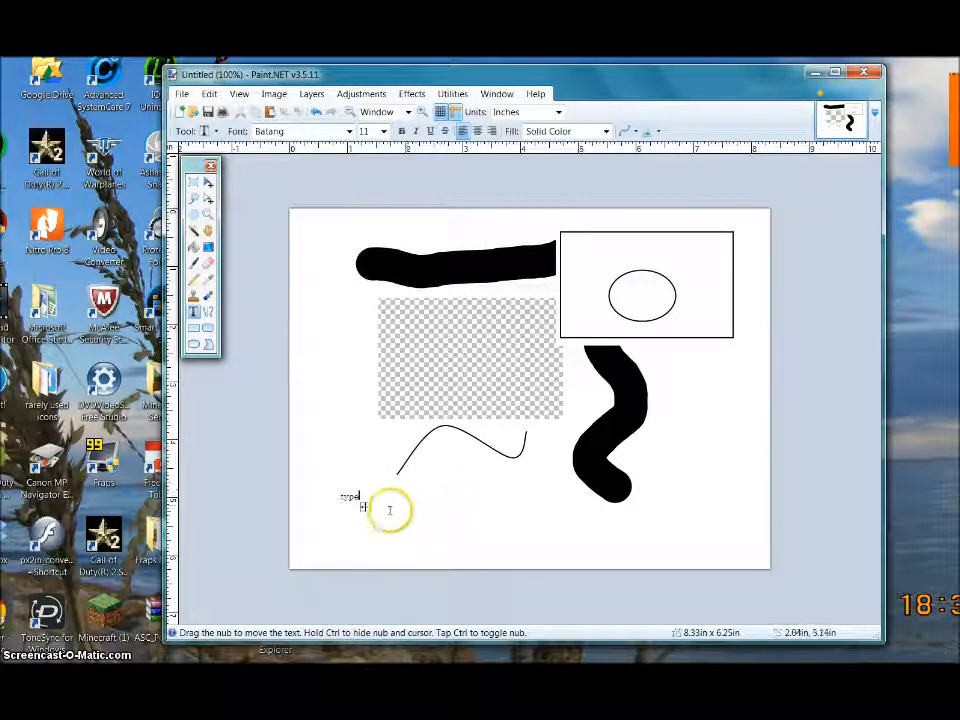
drag(364, 508, 511, 539)
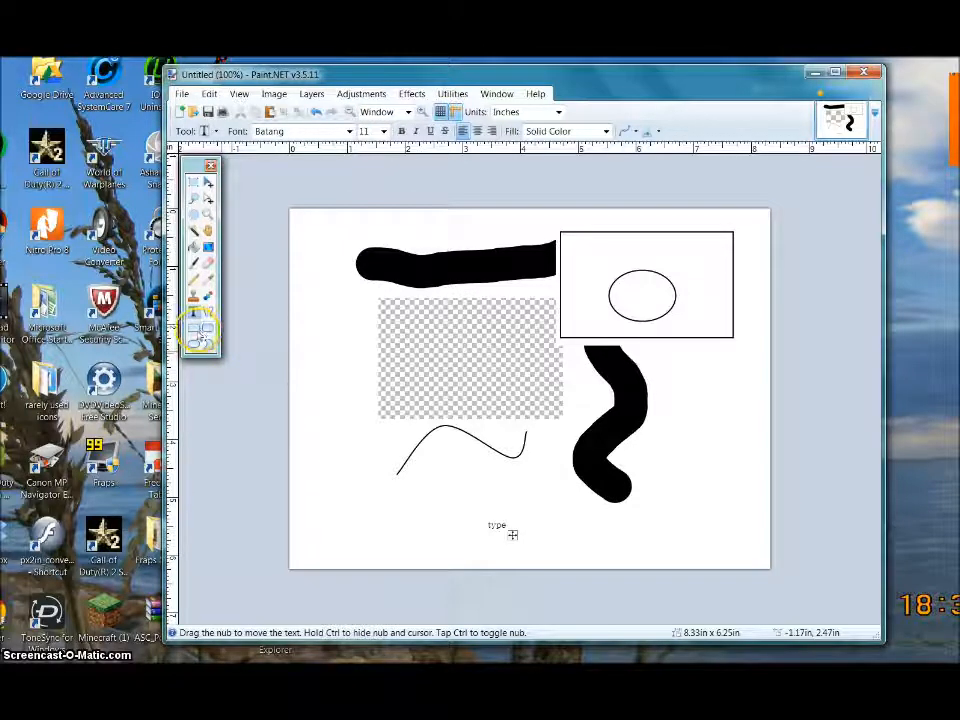
click(195, 329)
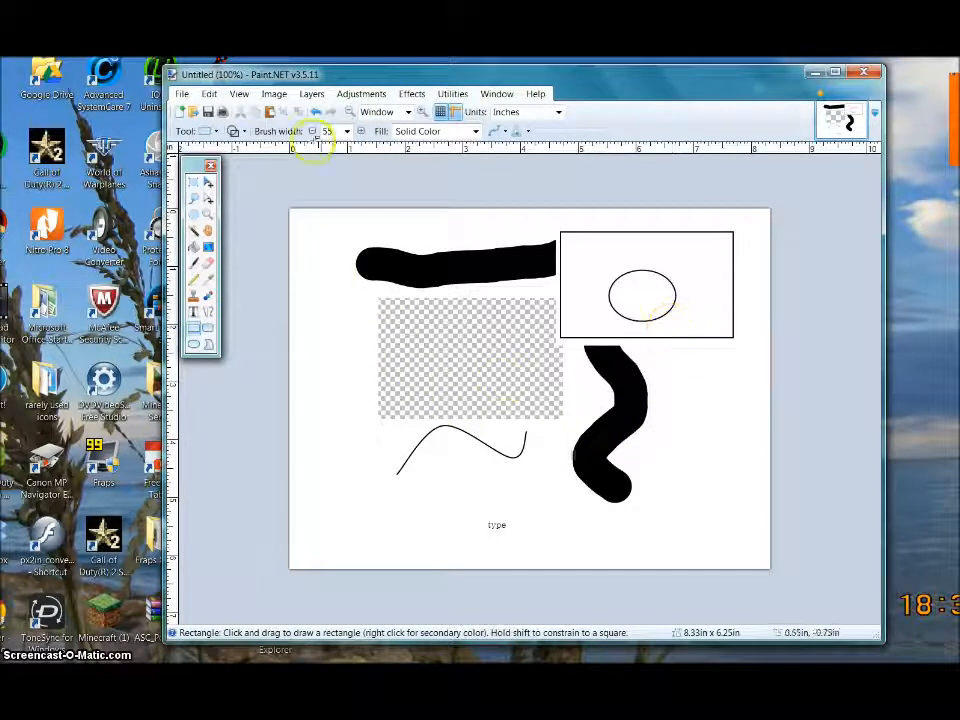
- Show the Colors palette and place a small orange-red marker at the left
click(499, 93)
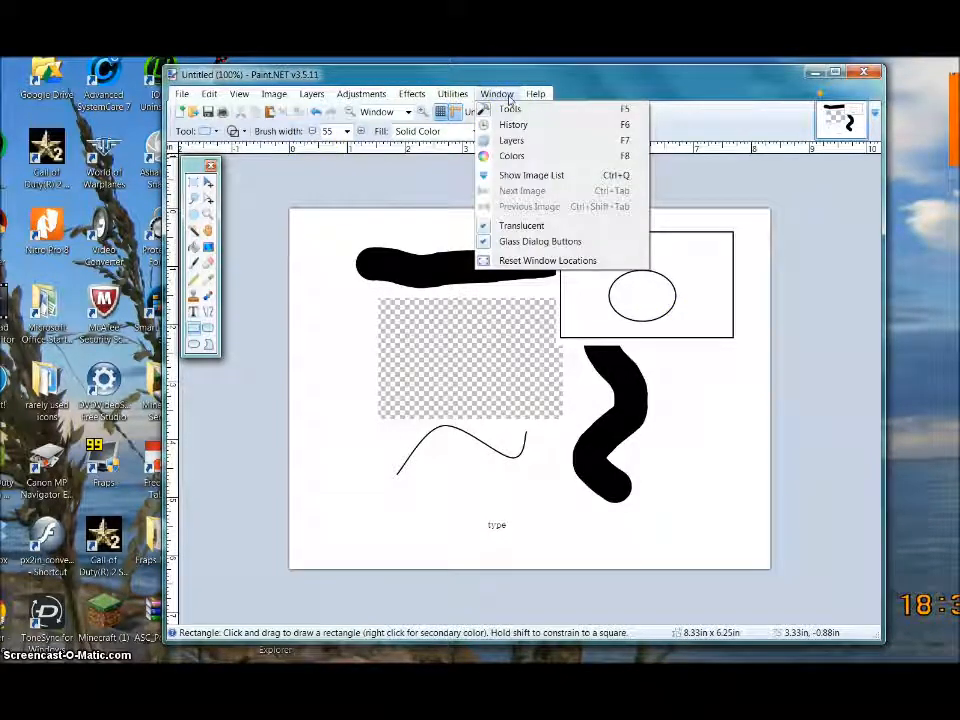
click(511, 157)
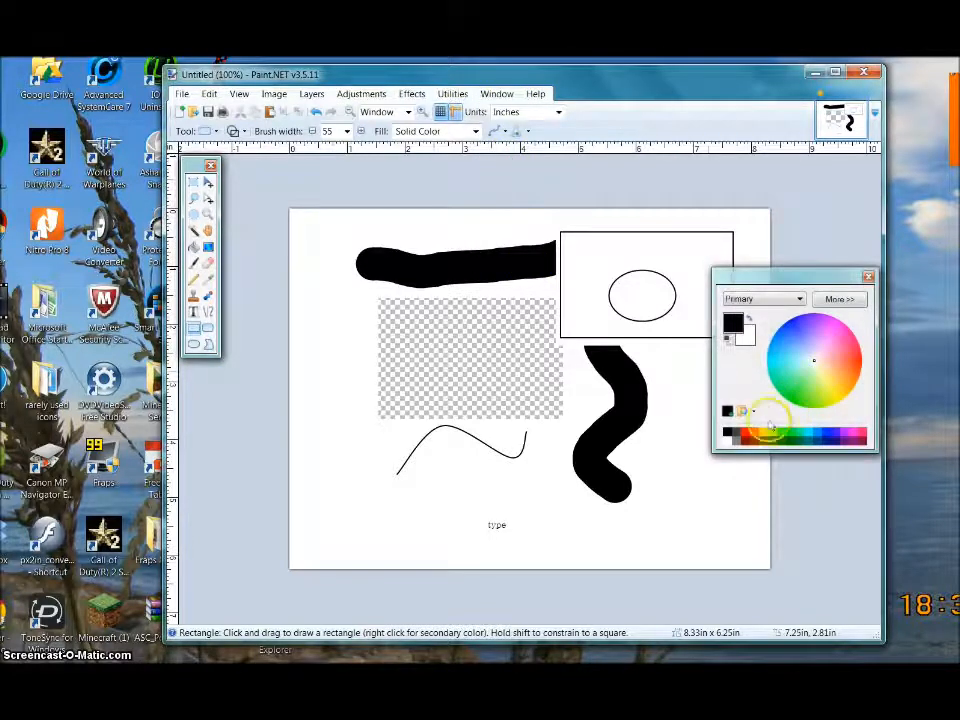
click(745, 438)
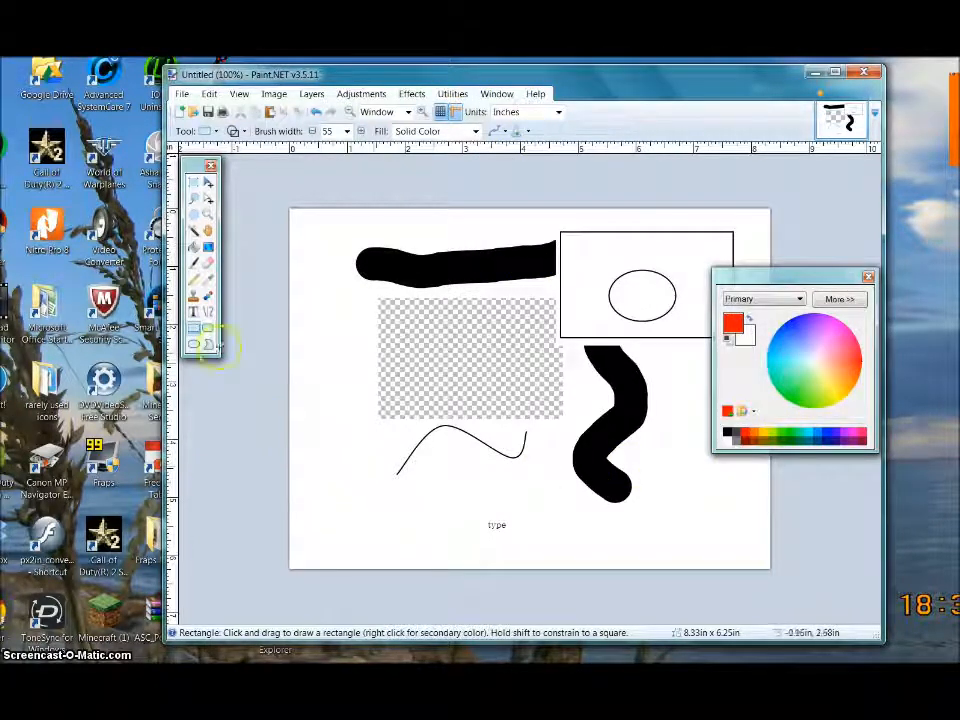
click(318, 418)
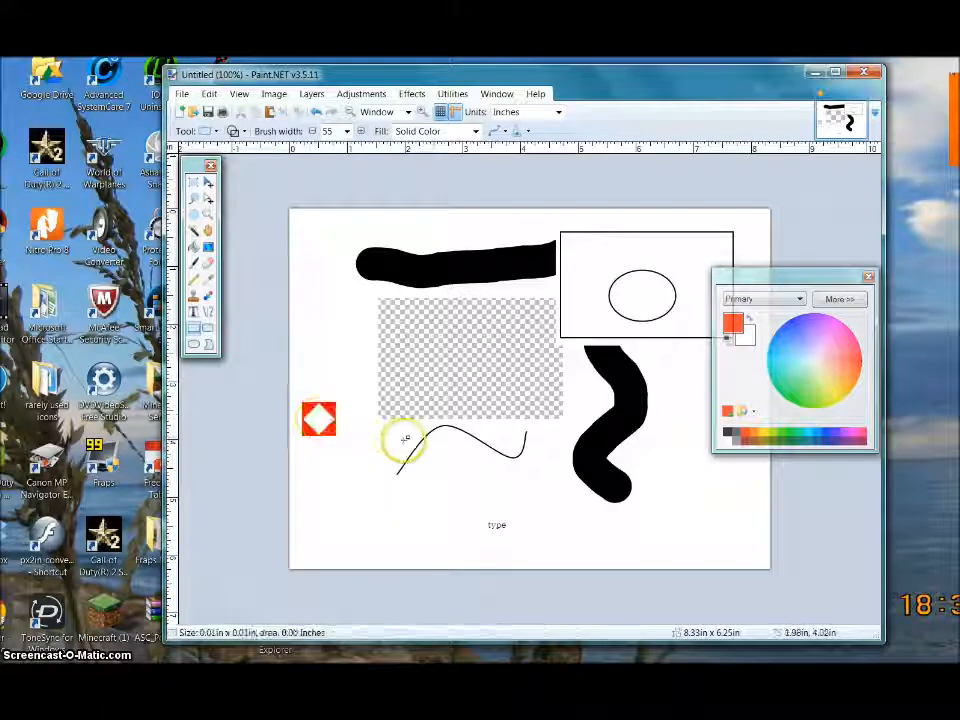
- Draw a 4-wide orange line across the lower sketch, then close the image
click(208, 312)
drag(369, 446, 568, 456)
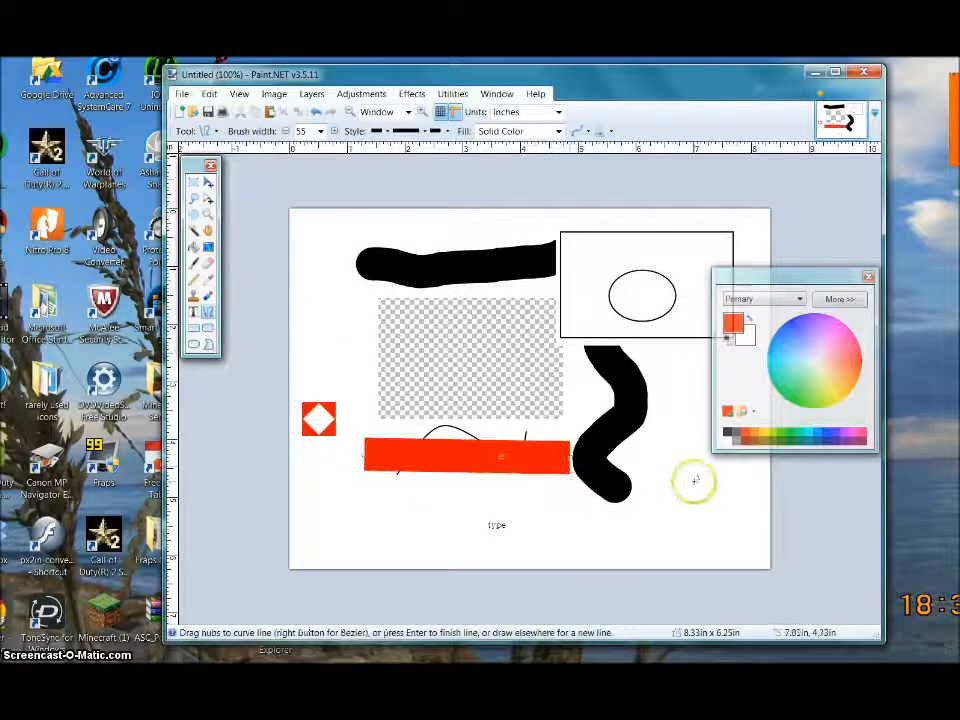
click(728, 435)
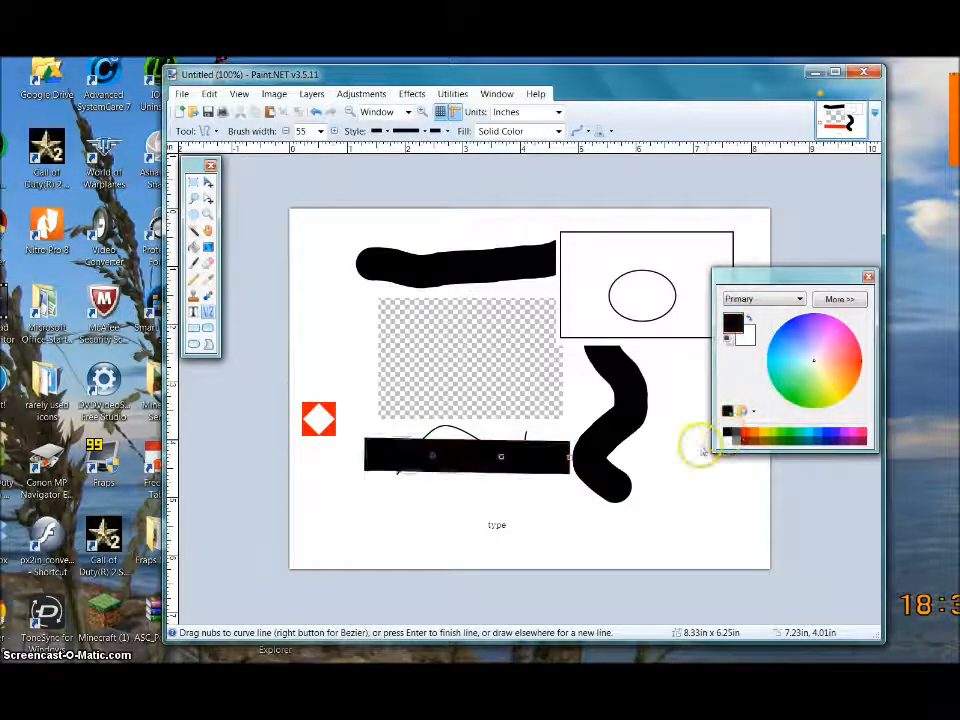
click(757, 434)
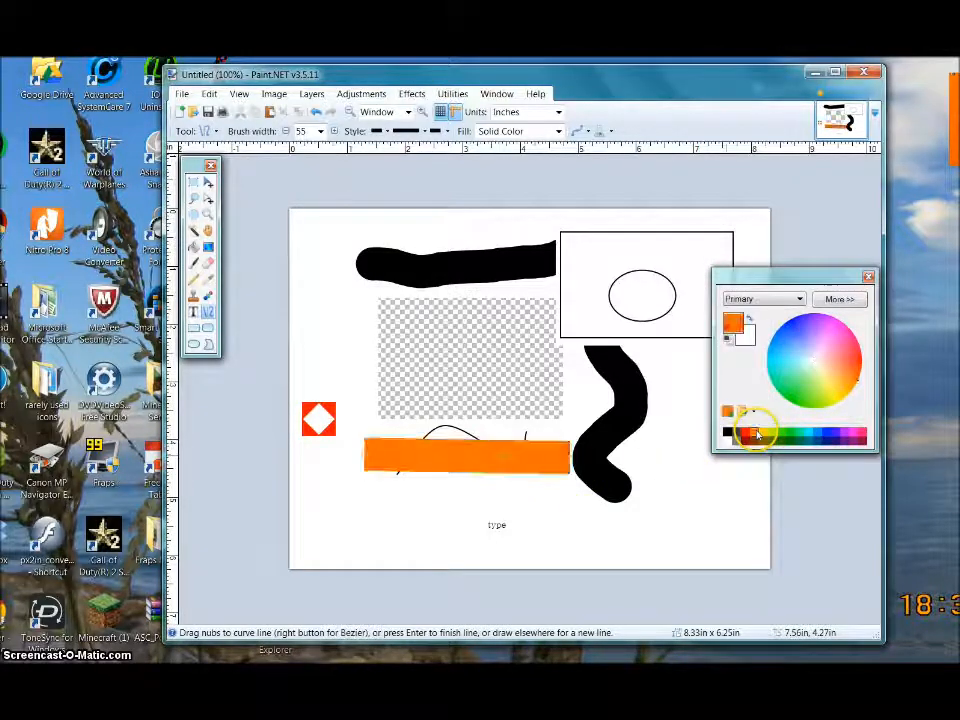
click(320, 131)
drag(330, 318, 332, 204)
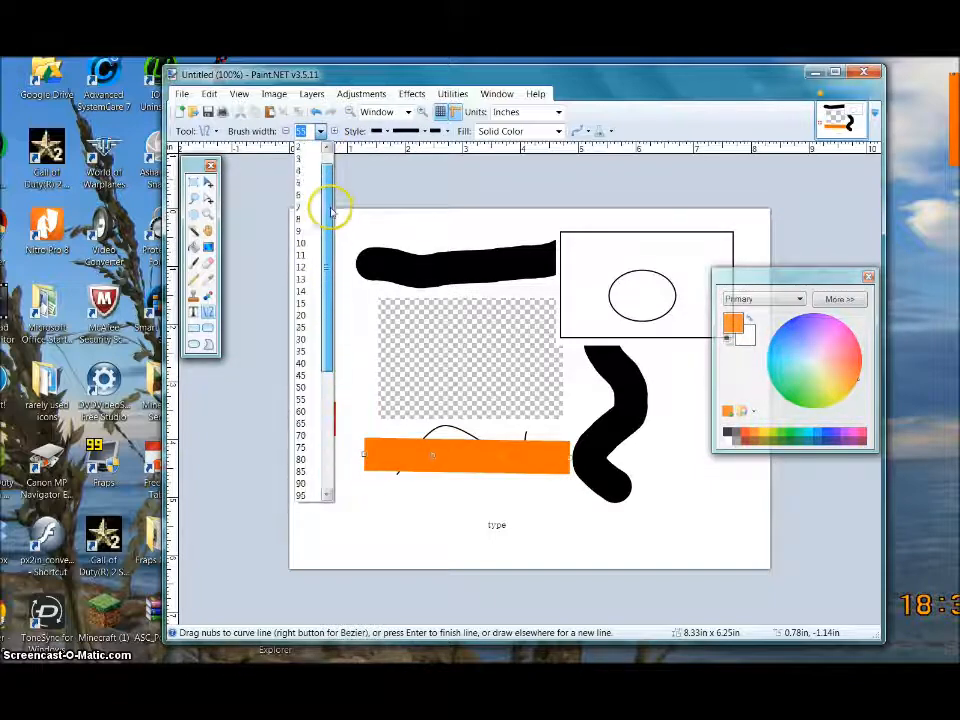
click(307, 186)
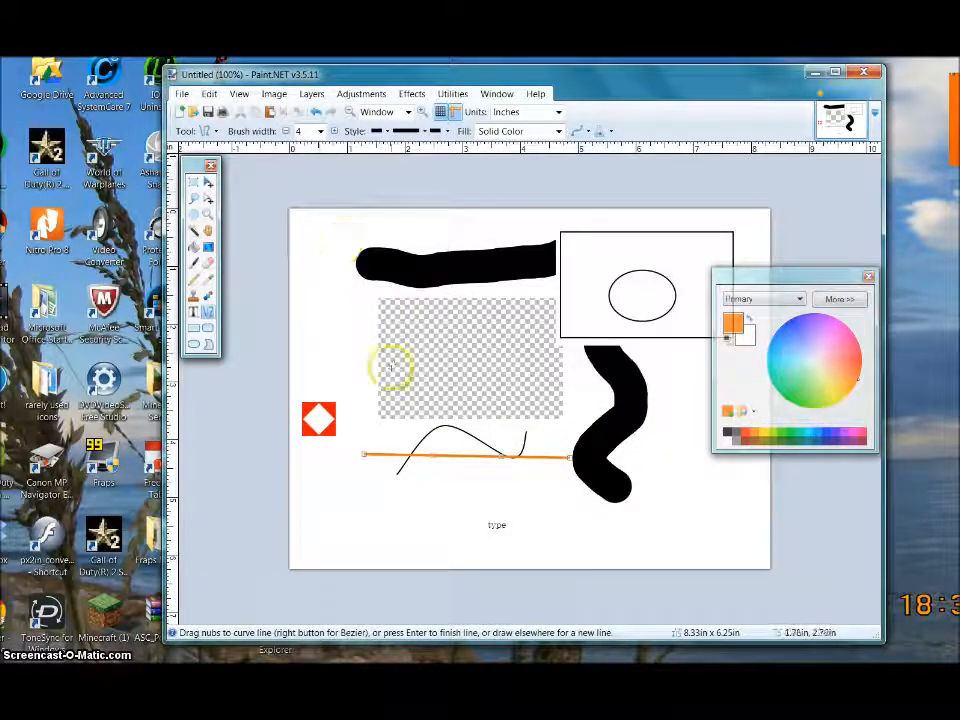
key(Return)
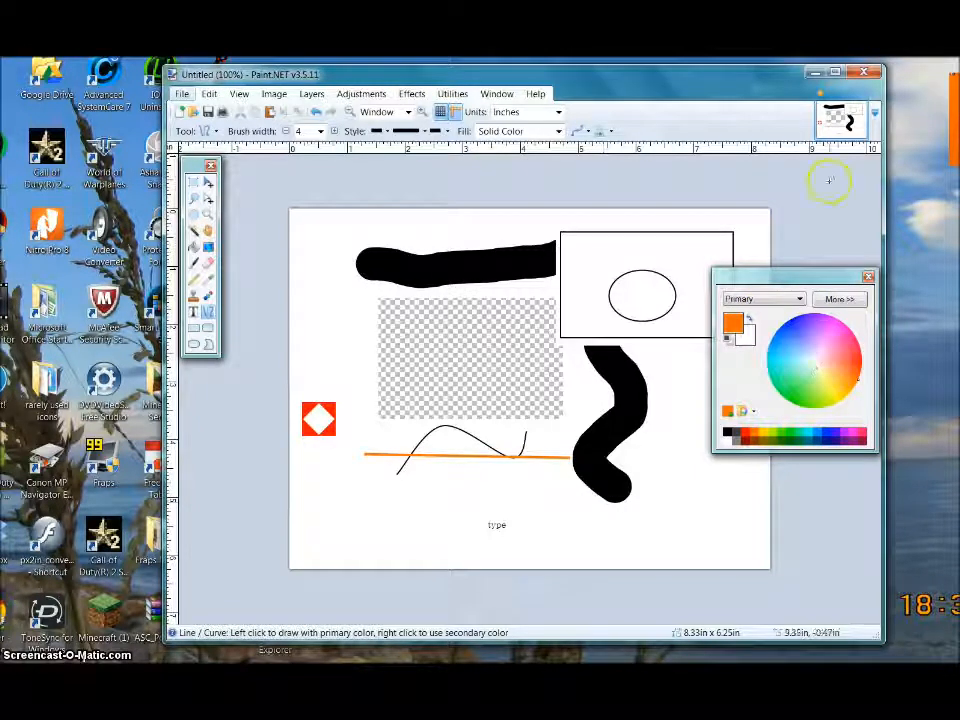
click(863, 72)
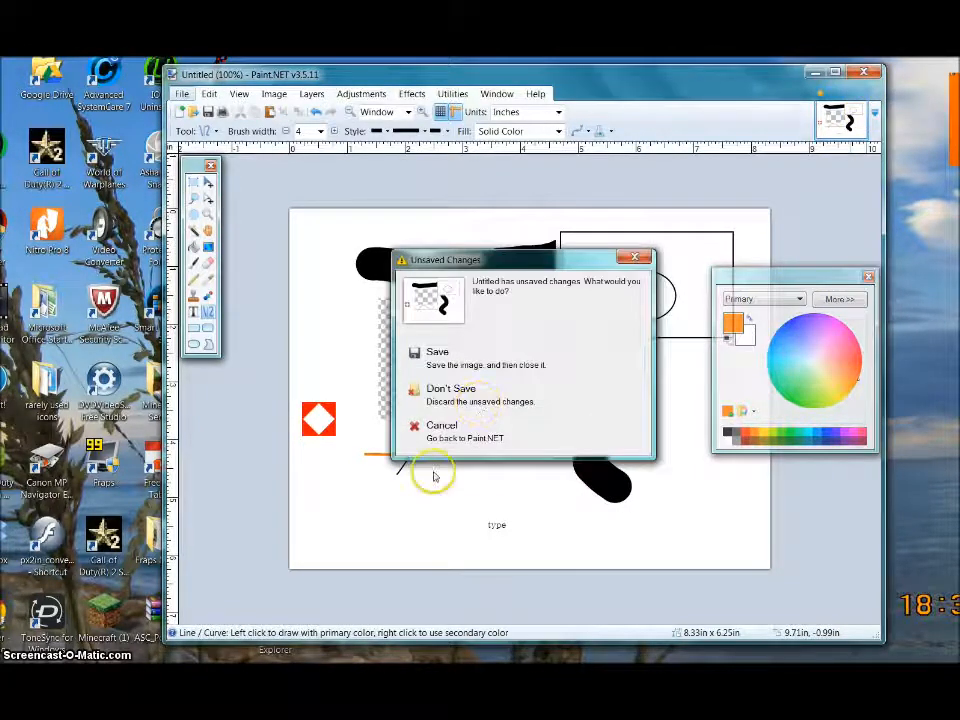
- Discard the old sketch unsaved and relaunch Paint.NET with a blank Untitled image
click(450, 390)
click(277, 150)
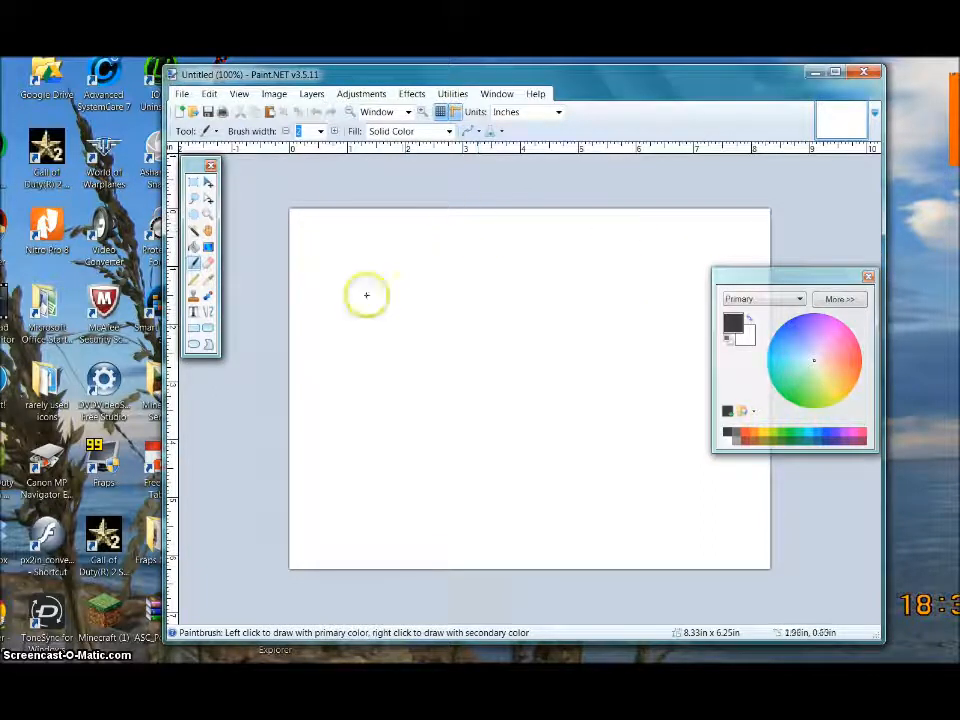
click(312, 95)
click(320, 109)
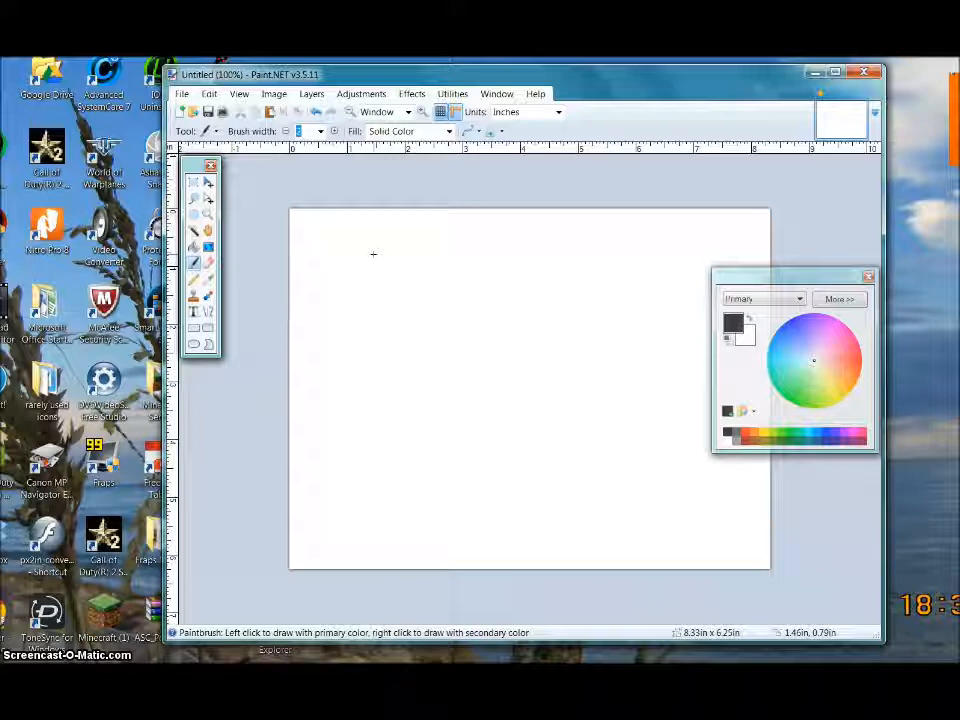
- In Canvas Size, enter 11 inches as the print-size width
click(273, 96)
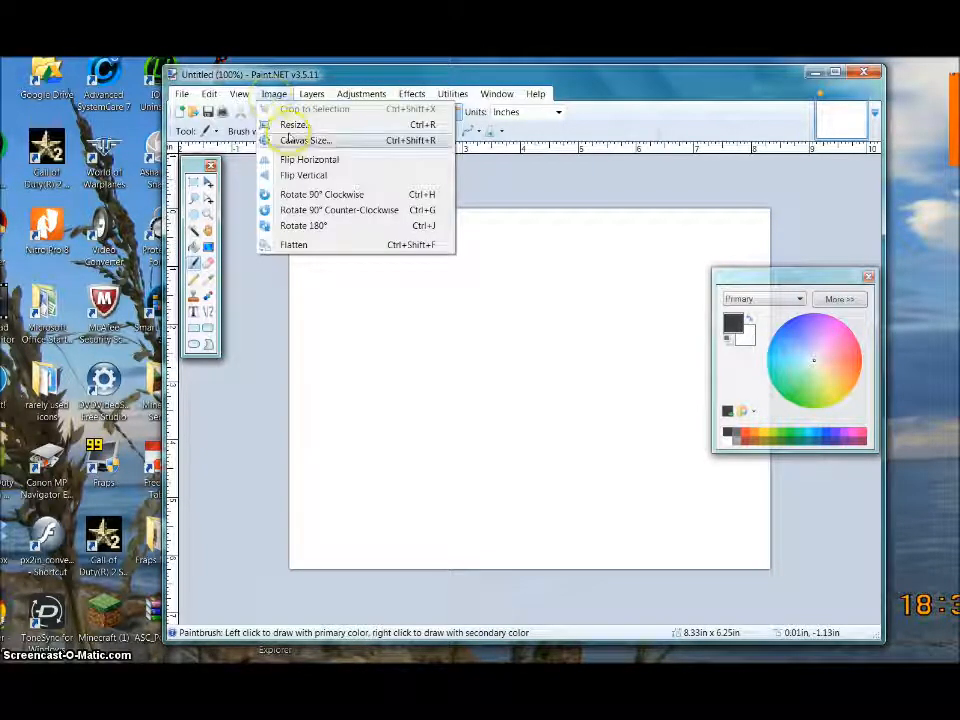
click(289, 141)
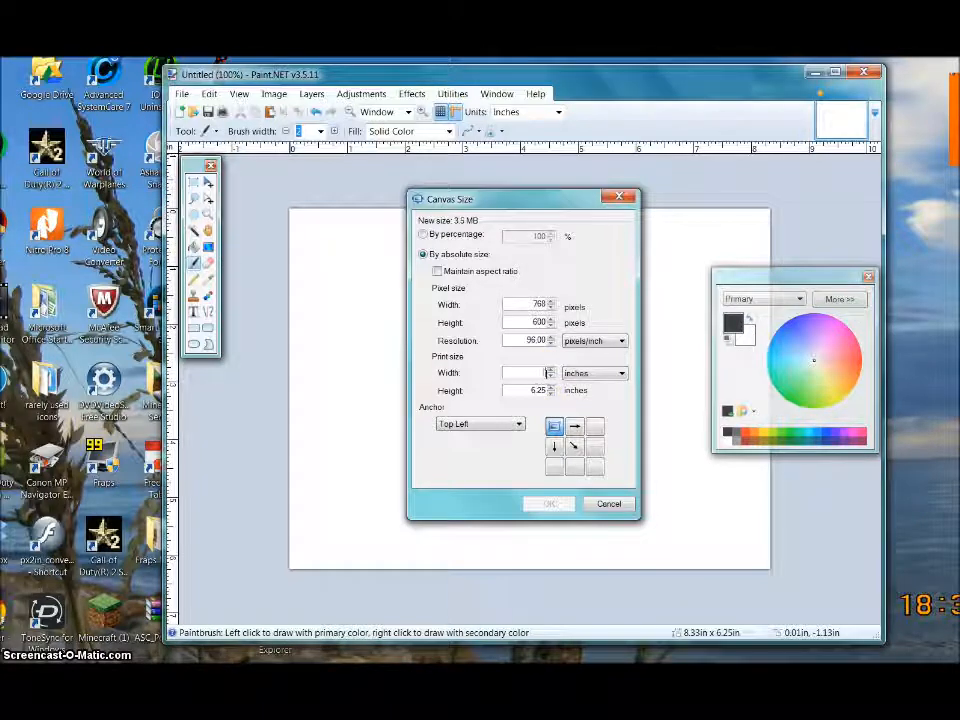
text(11)
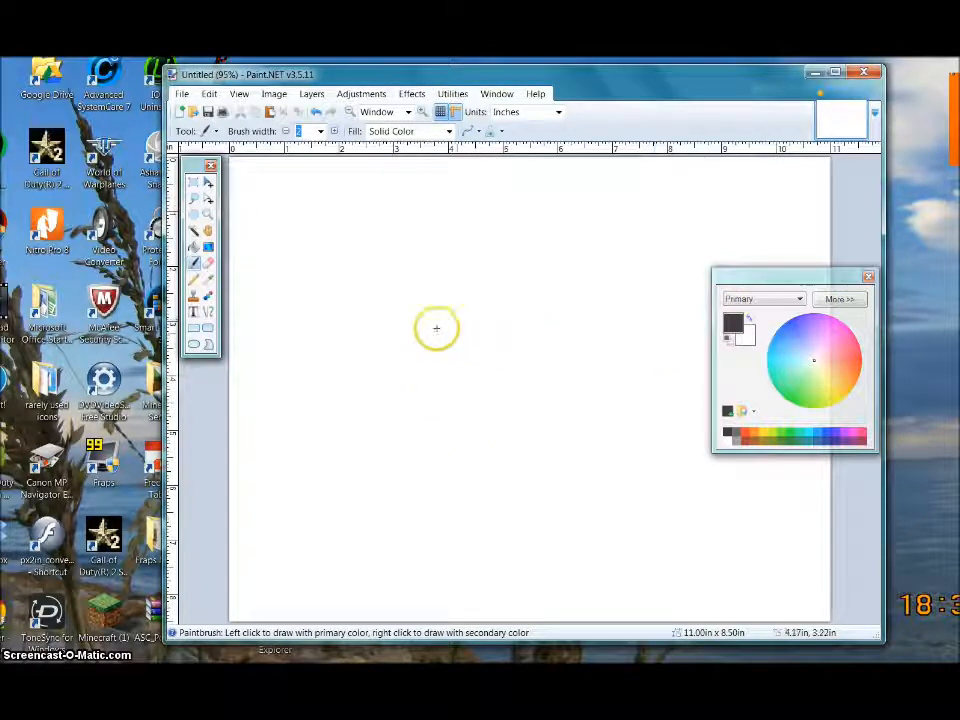
- Outline four rooms: a tall left strip, a long bottom bar, a thin middle bar and an upper-right box
click(194, 329)
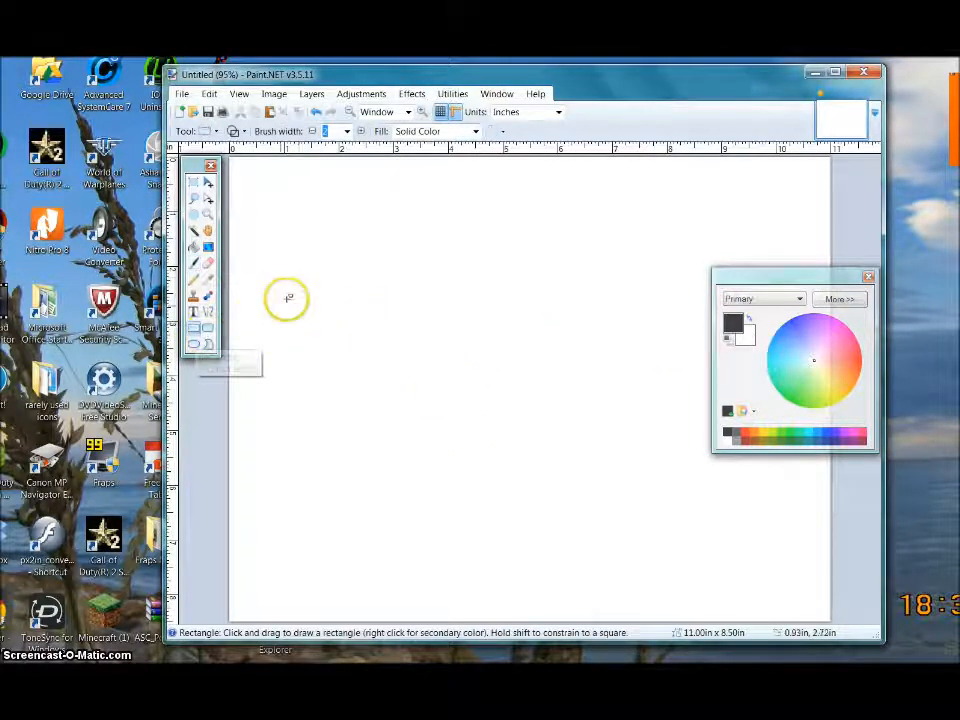
drag(341, 232, 423, 579)
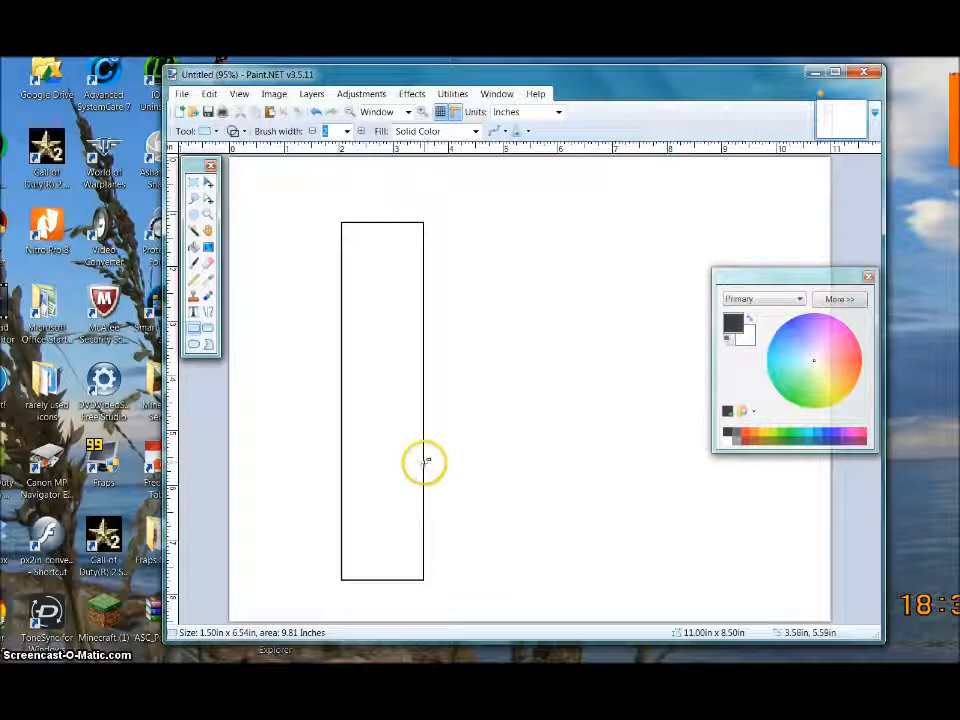
drag(425, 462, 773, 539)
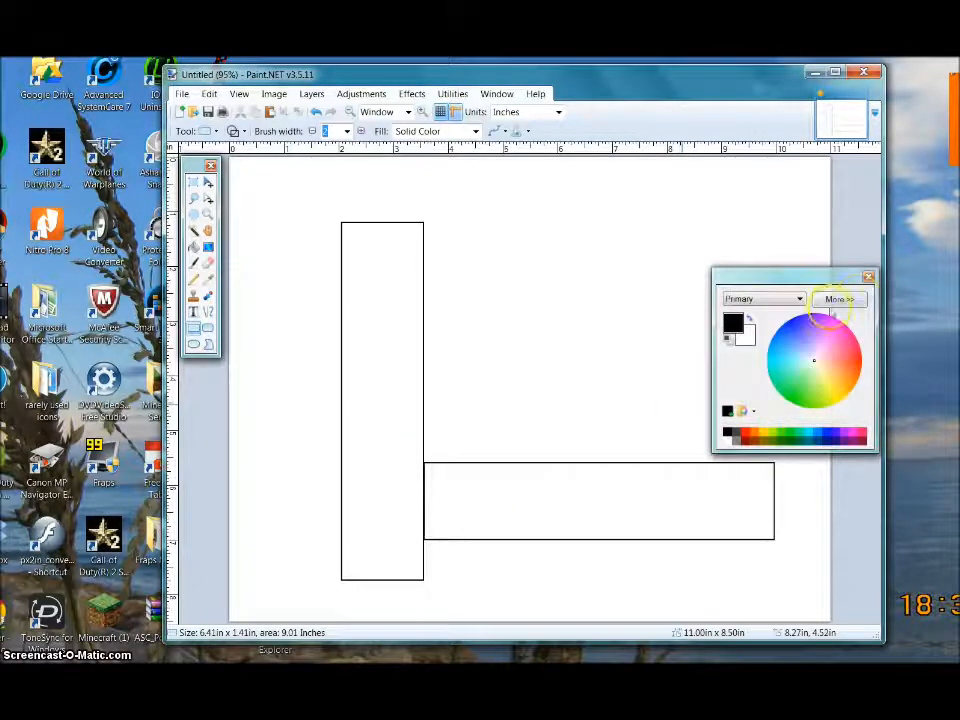
click(868, 277)
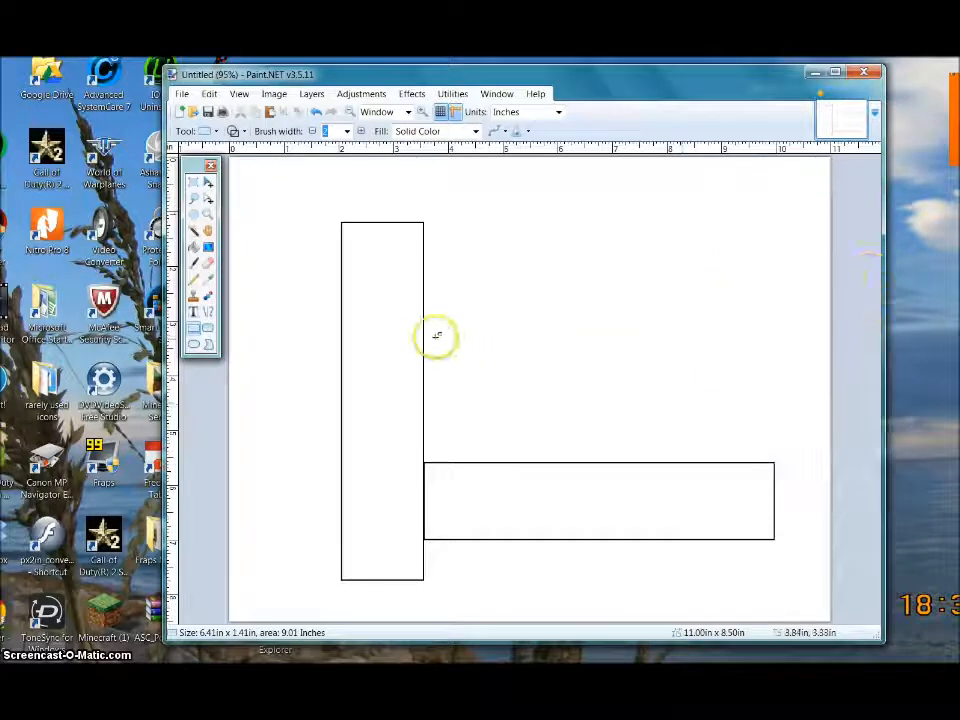
drag(424, 322, 643, 355)
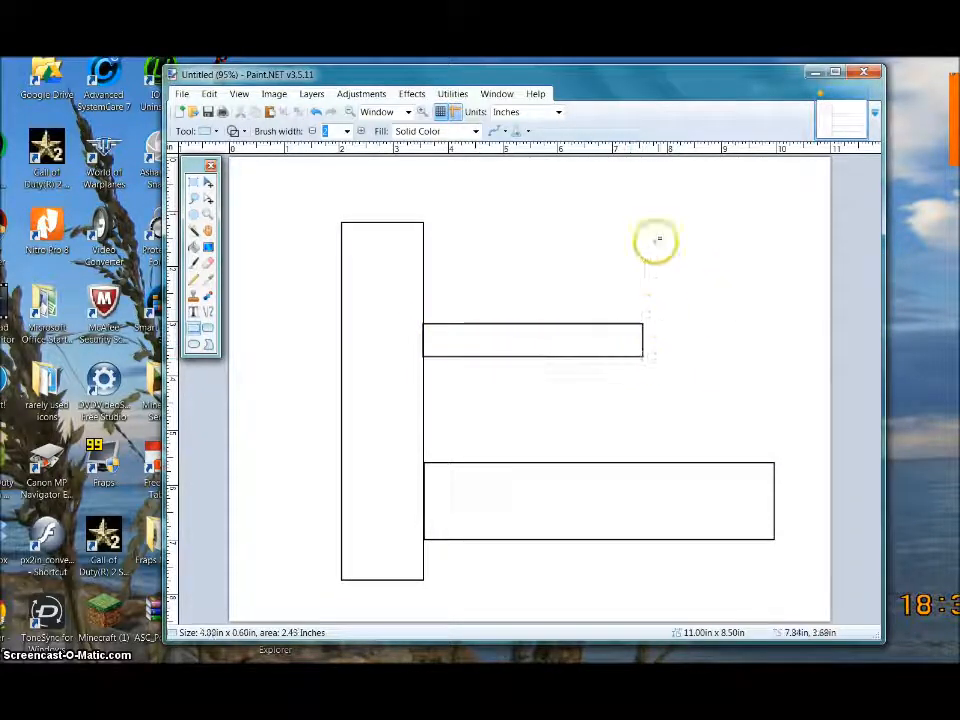
drag(647, 223, 773, 322)
click(506, 409)
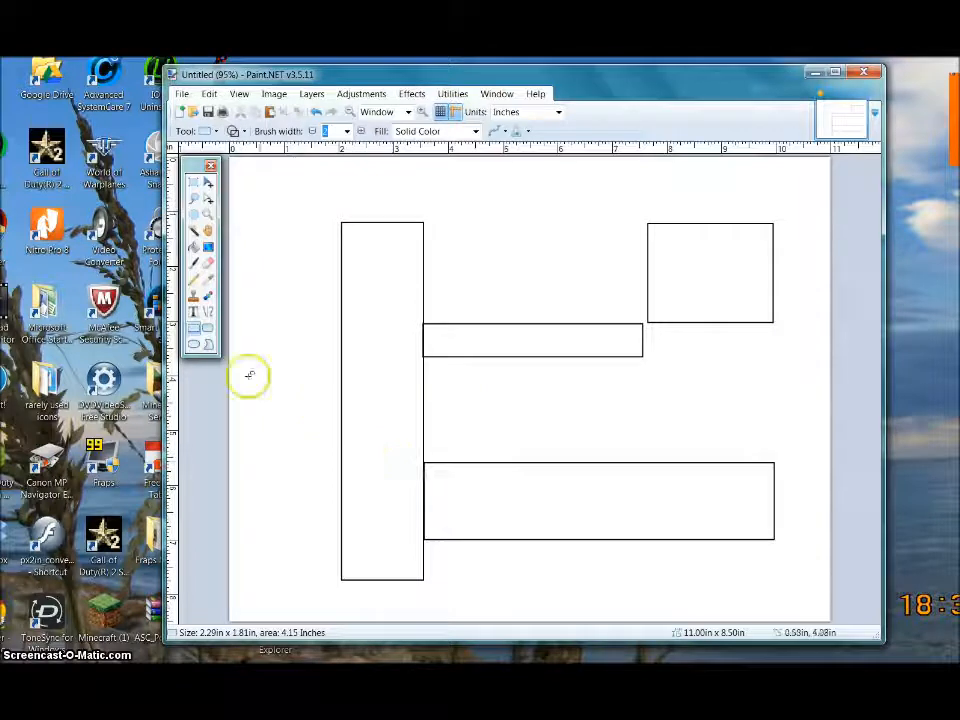
click(195, 264)
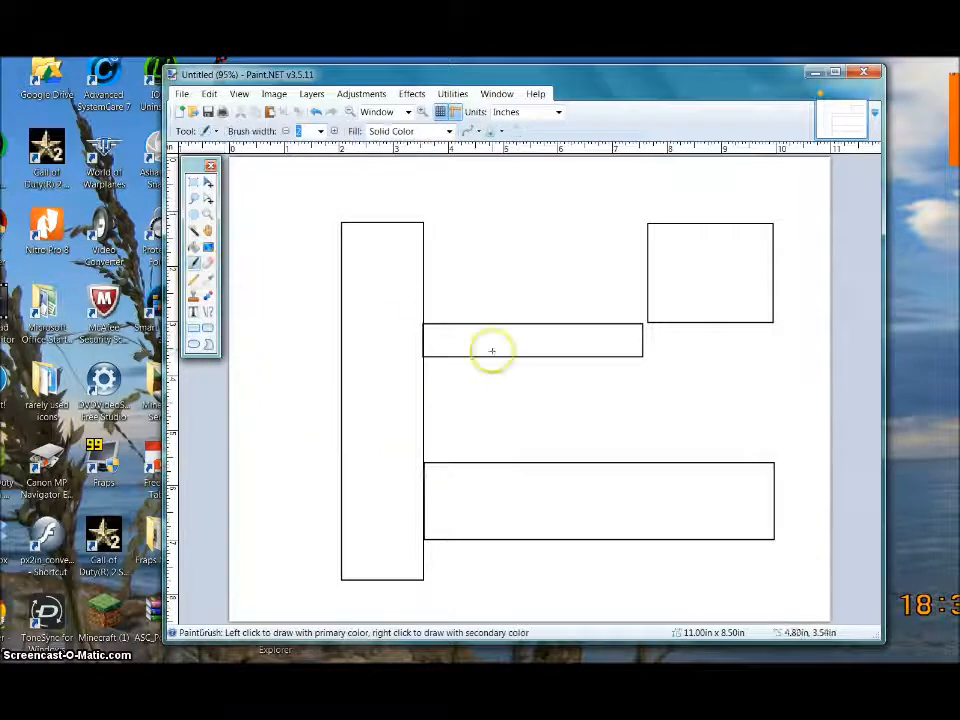
- Paint a small loop above the middle bar and a larger oval between the bars, undoing a stray stroke
mouse_move(492, 227)
mouse_down()
mouse_move(489, 251)
mouse_move(505, 238)
mouse_move(491, 234)
mouse_up()
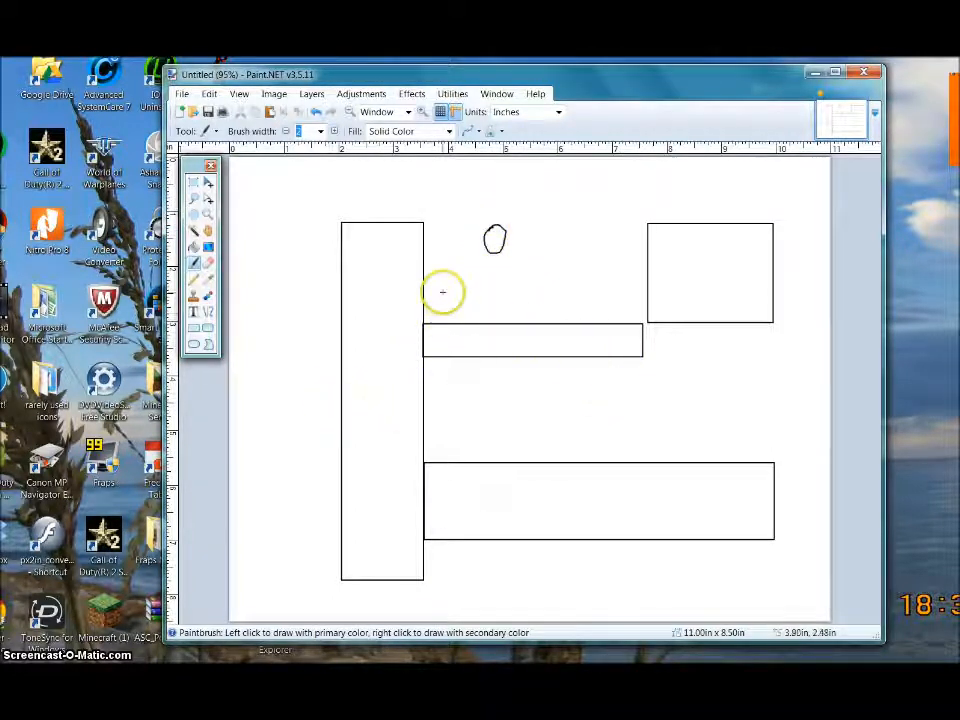
drag(445, 278, 450, 283)
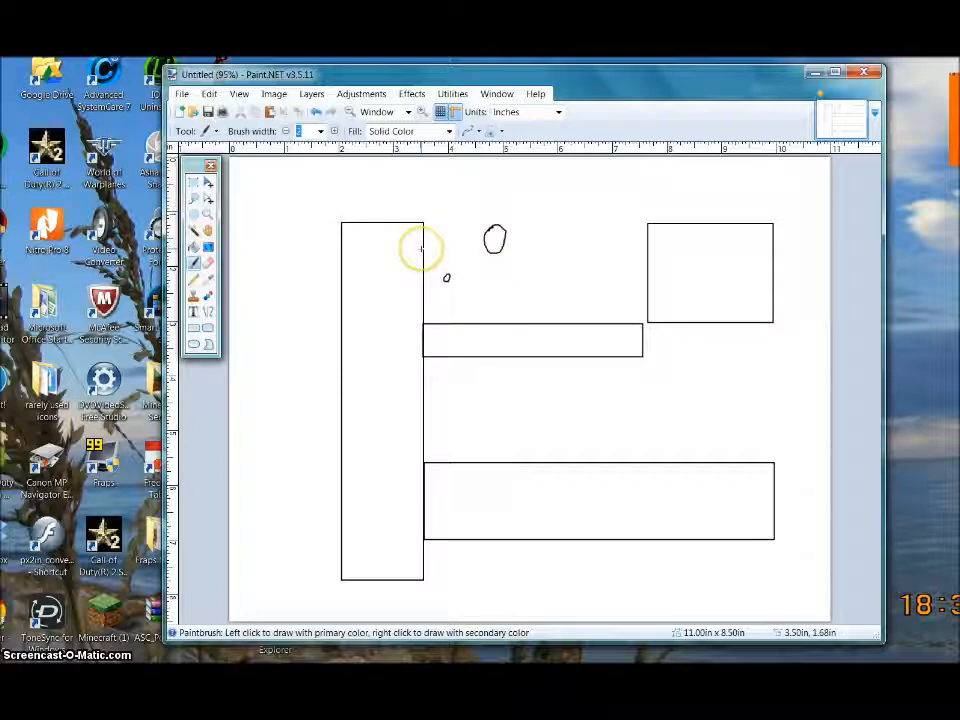
key(ctrl+z)
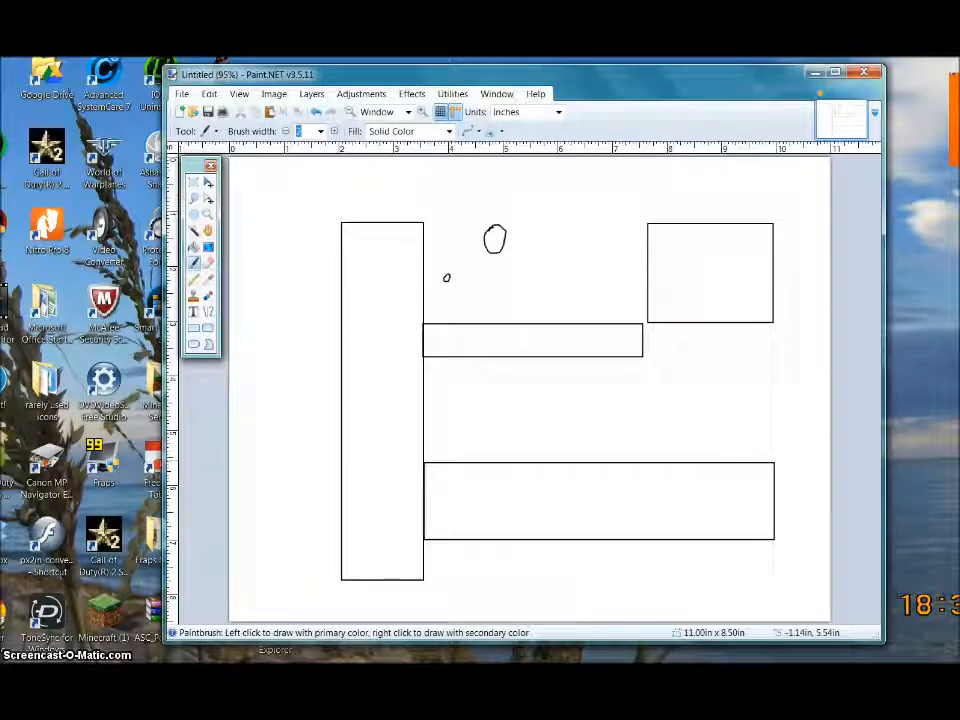
mouse_move(490, 365)
mouse_down()
mouse_move(480, 413)
mouse_move(503, 436)
mouse_move(521, 428)
mouse_move(527, 410)
mouse_move(496, 365)
mouse_up()
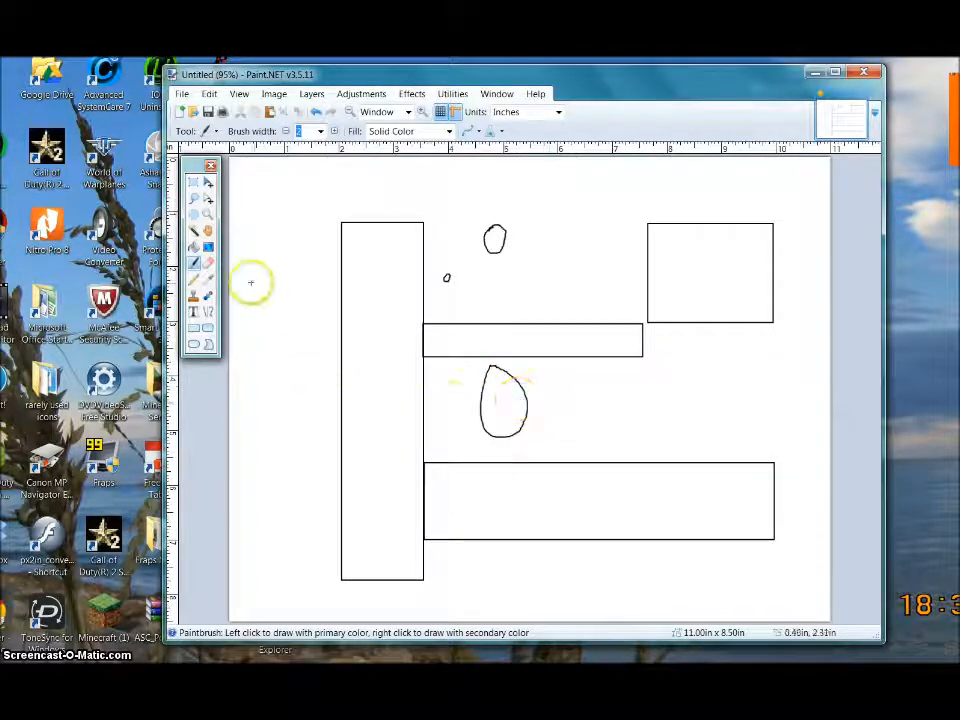
click(208, 263)
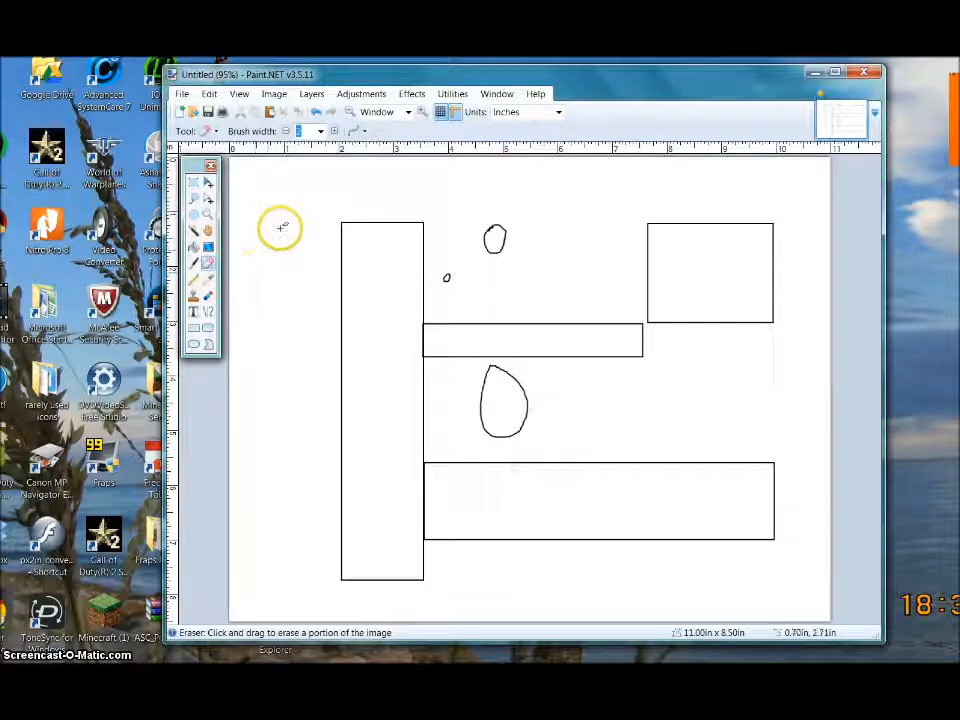
- With eraser width 13, erase the left room's right wall where both corridors join
click(320, 132)
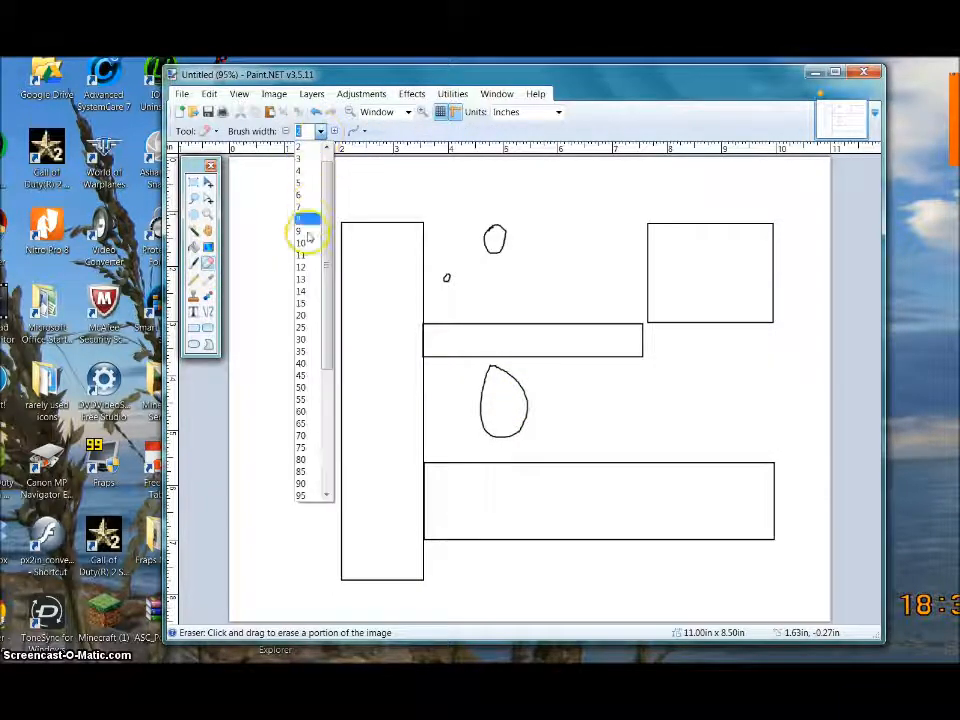
click(305, 278)
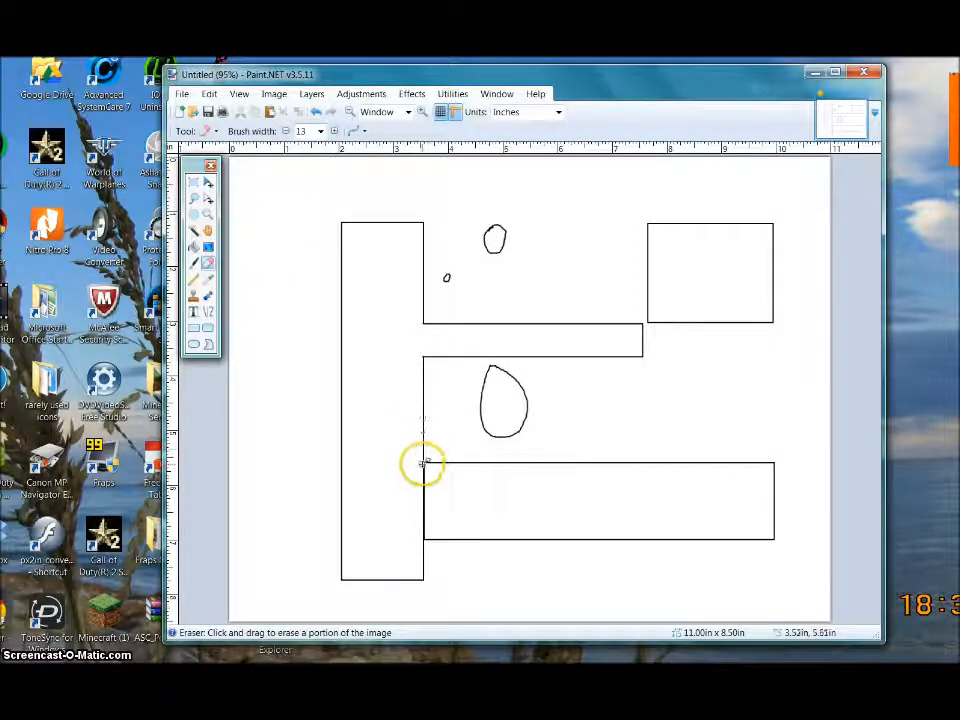
mouse_move(423, 466)
mouse_down()
mouse_move(422, 534)
mouse_move(424, 492)
mouse_up()
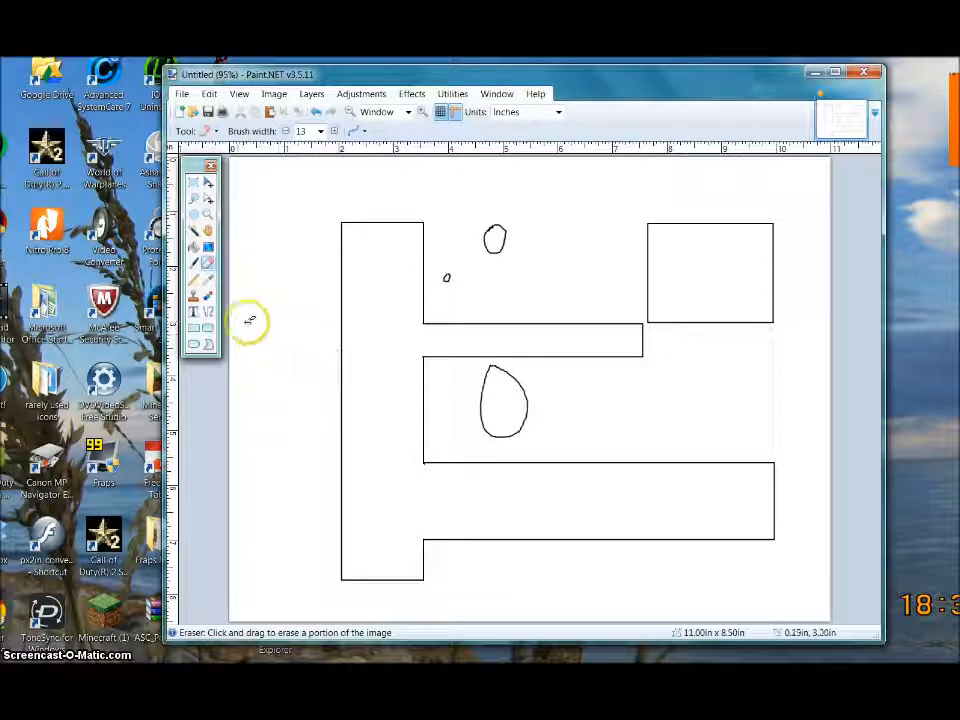
click(208, 312)
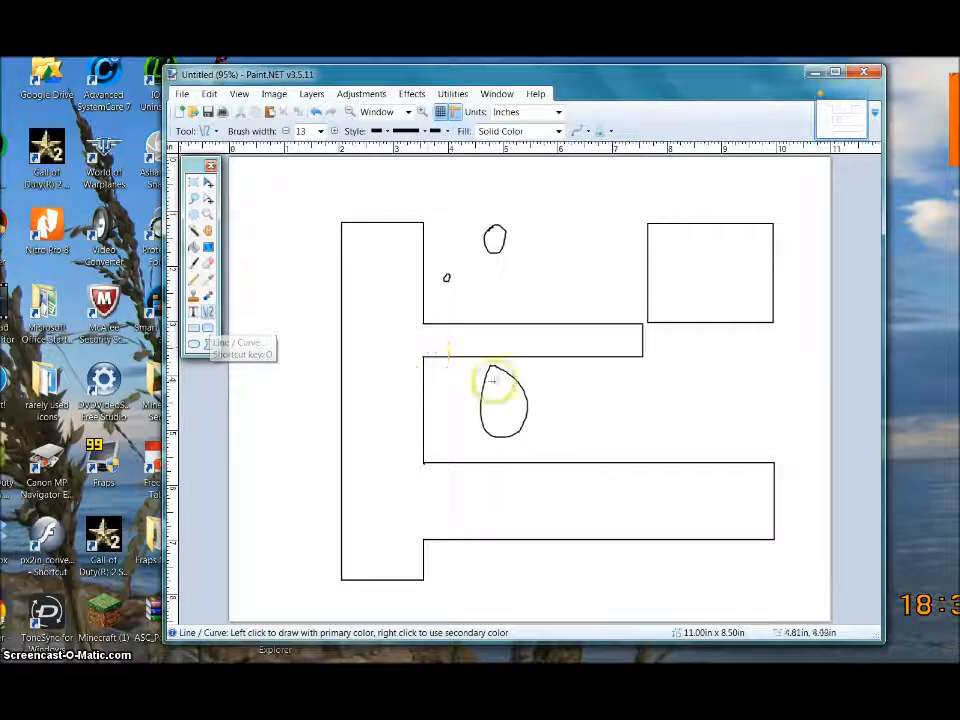
- Draw a vertical line of width 3 inside the larger lower oval
drag(494, 366, 493, 436)
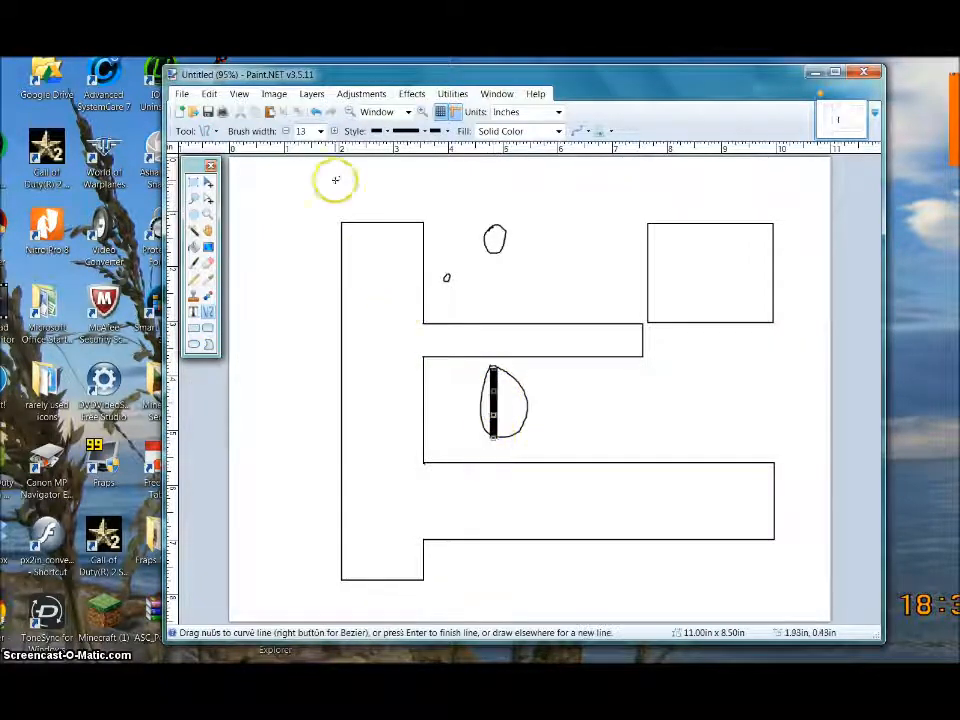
click(320, 131)
mouse_move(328, 200)
mouse_down()
mouse_move(332, 253)
mouse_move(339, 208)
mouse_move(326, 180)
mouse_move(318, 183)
mouse_up()
click(315, 160)
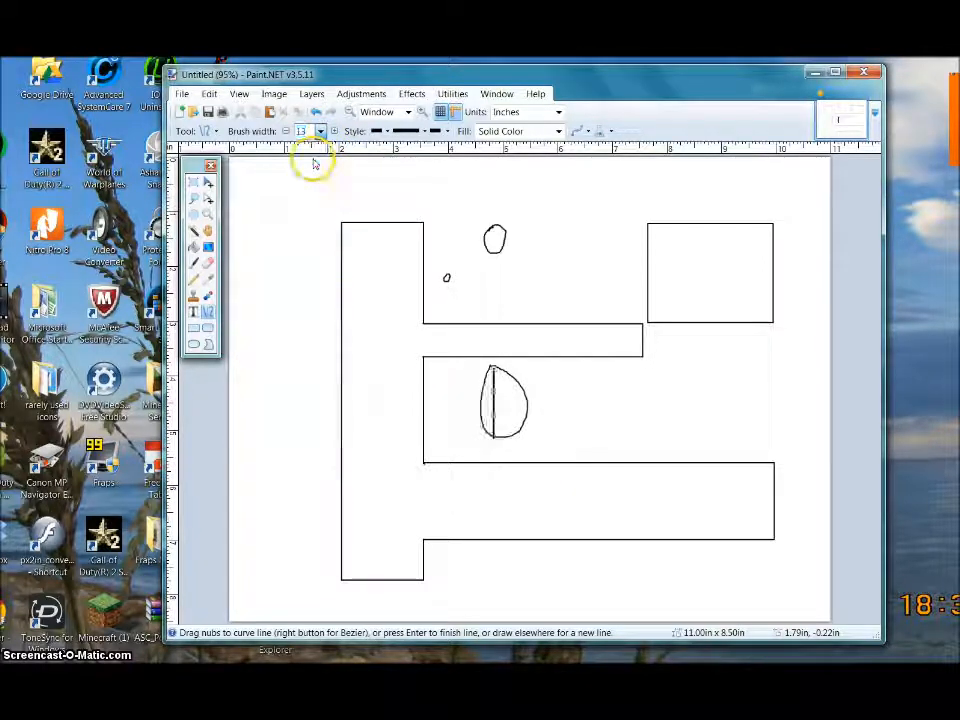
click(463, 369)
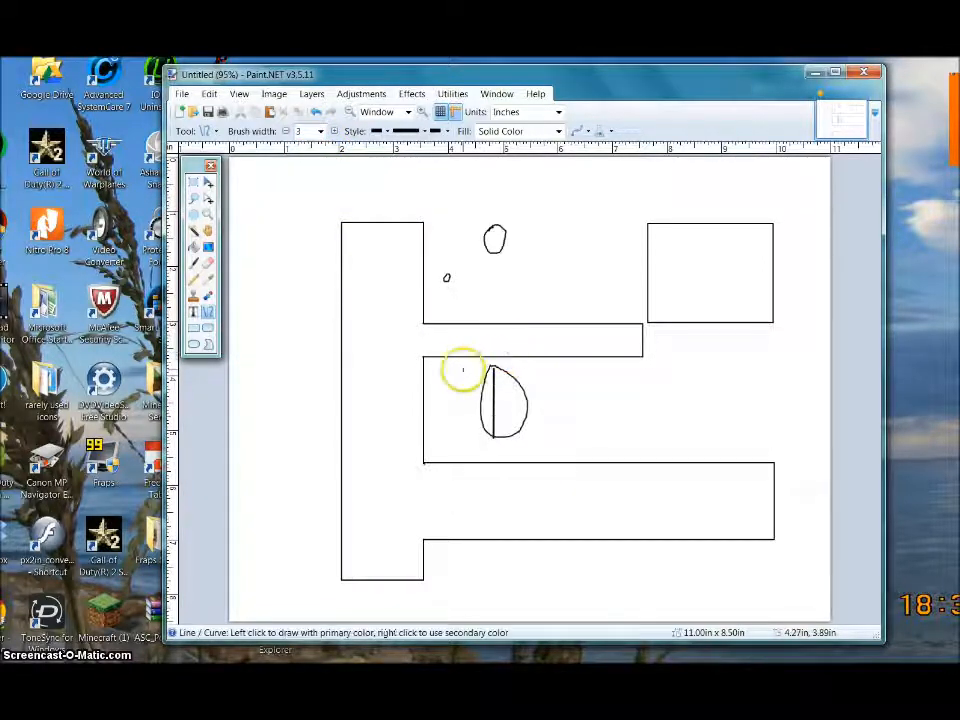
click(500, 94)
- Pick orange and draw dashed strokes below the lower oval, into the bottom corridor, and down from the top oval
click(511, 155)
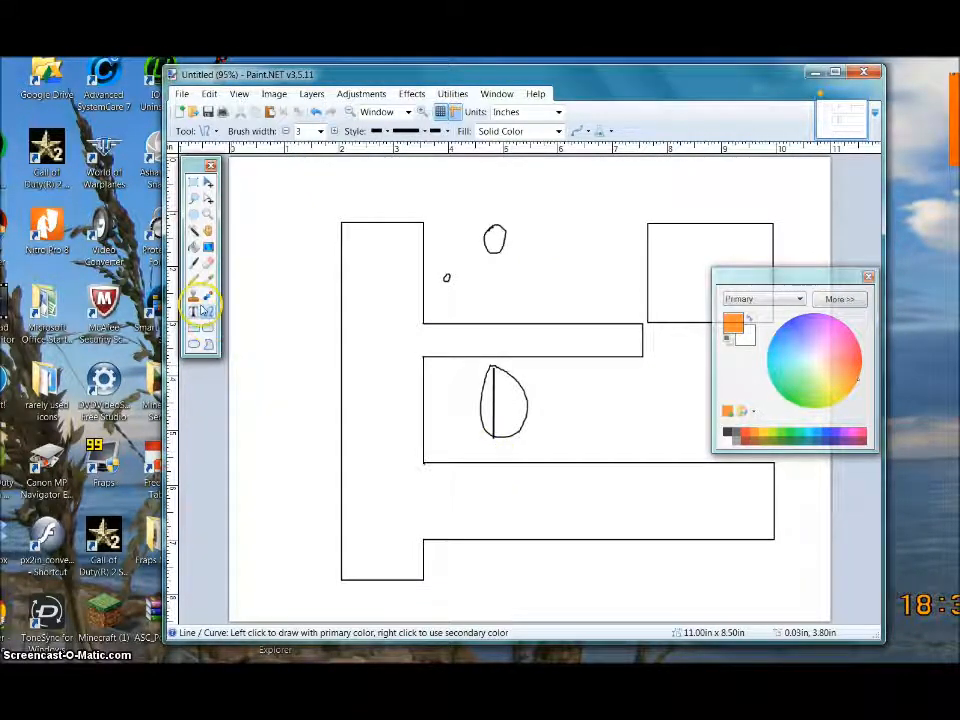
click(194, 262)
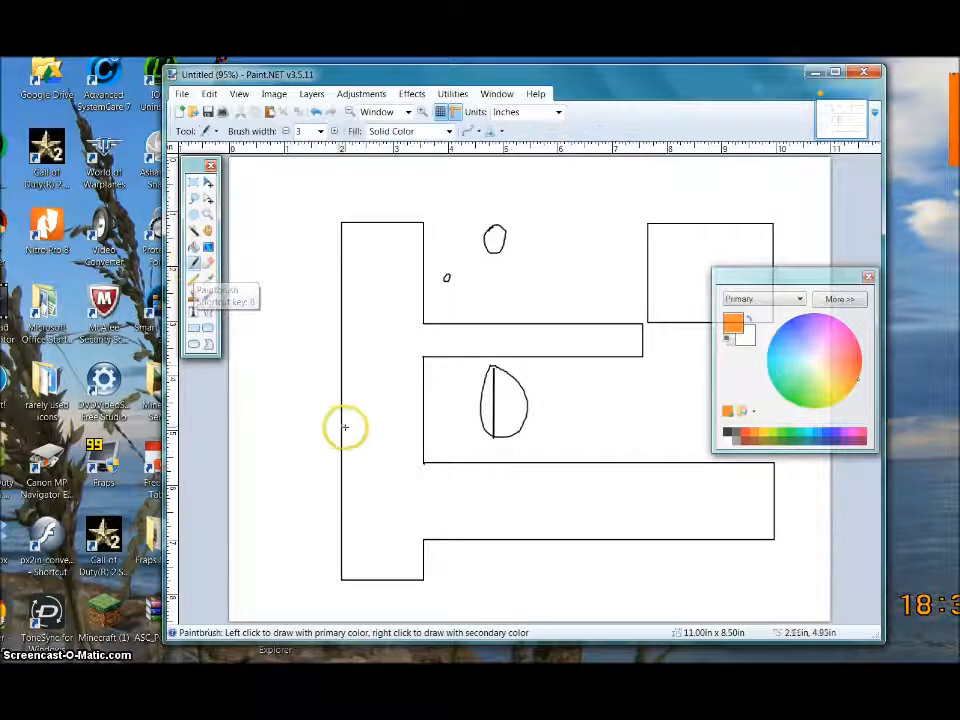
drag(494, 449, 497, 532)
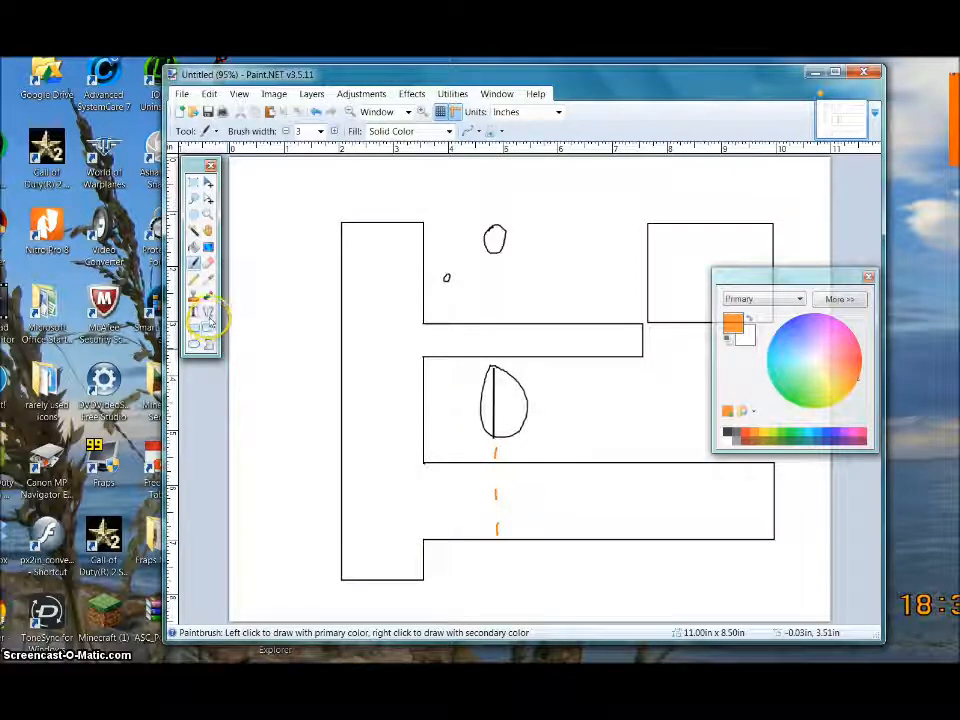
click(208, 314)
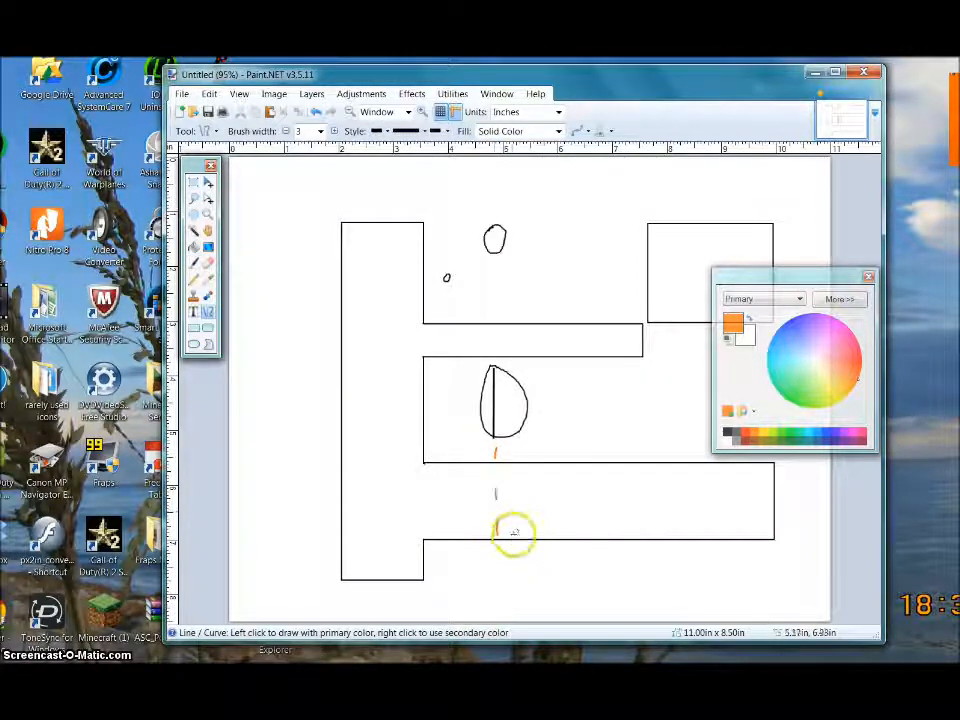
drag(522, 533, 521, 444)
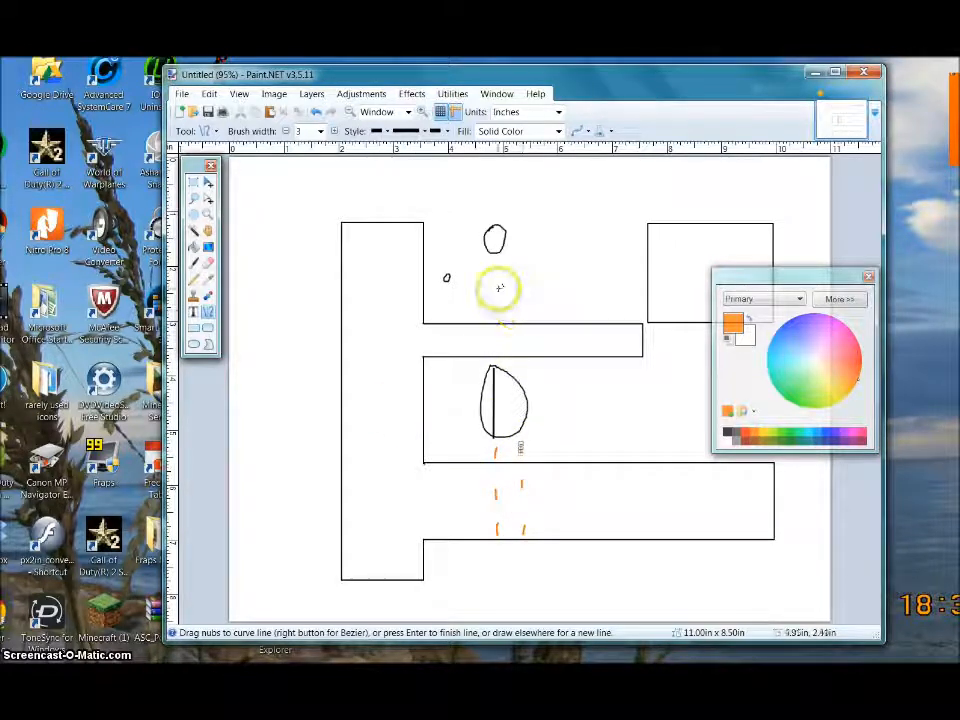
drag(490, 265, 491, 315)
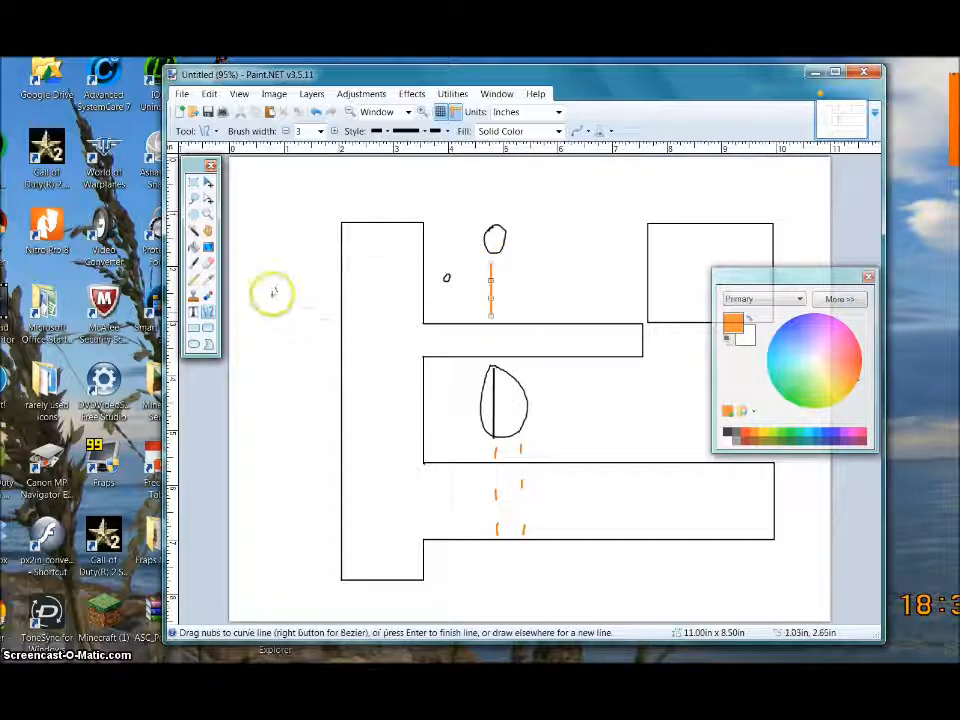
click(208, 262)
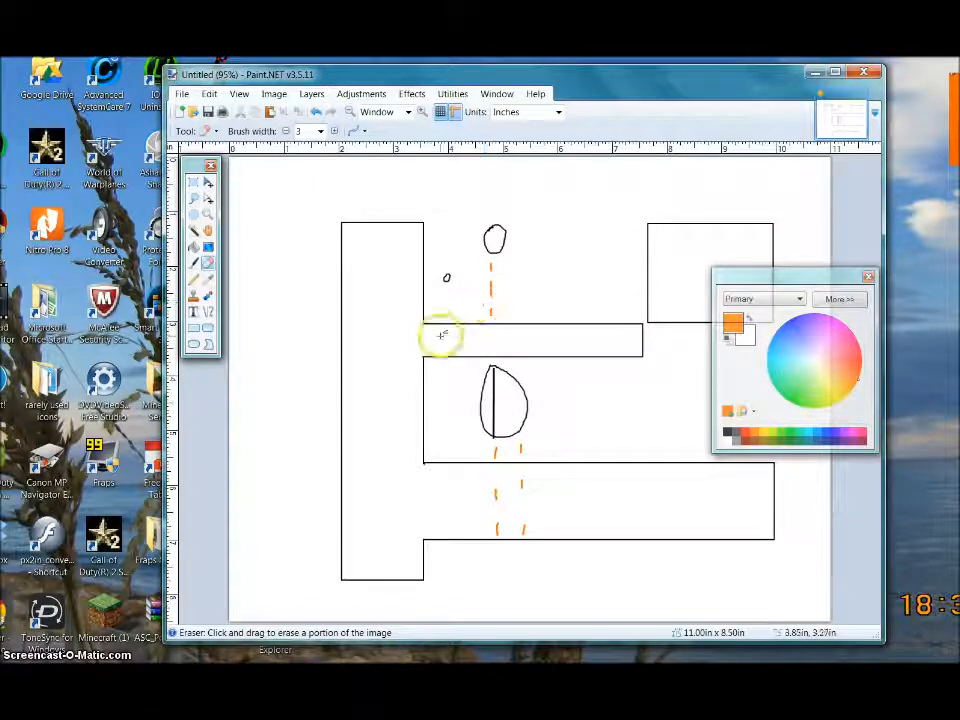
- View the sketch at 100% zoom, then bring up the Remote Desktop window showing the map page
click(408, 111)
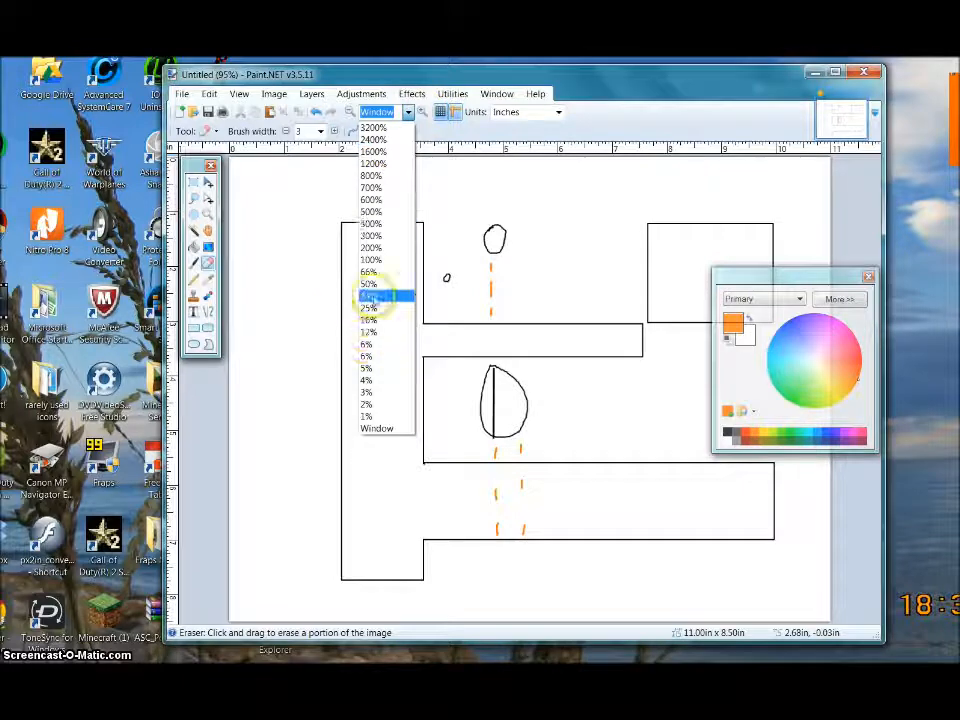
click(380, 264)
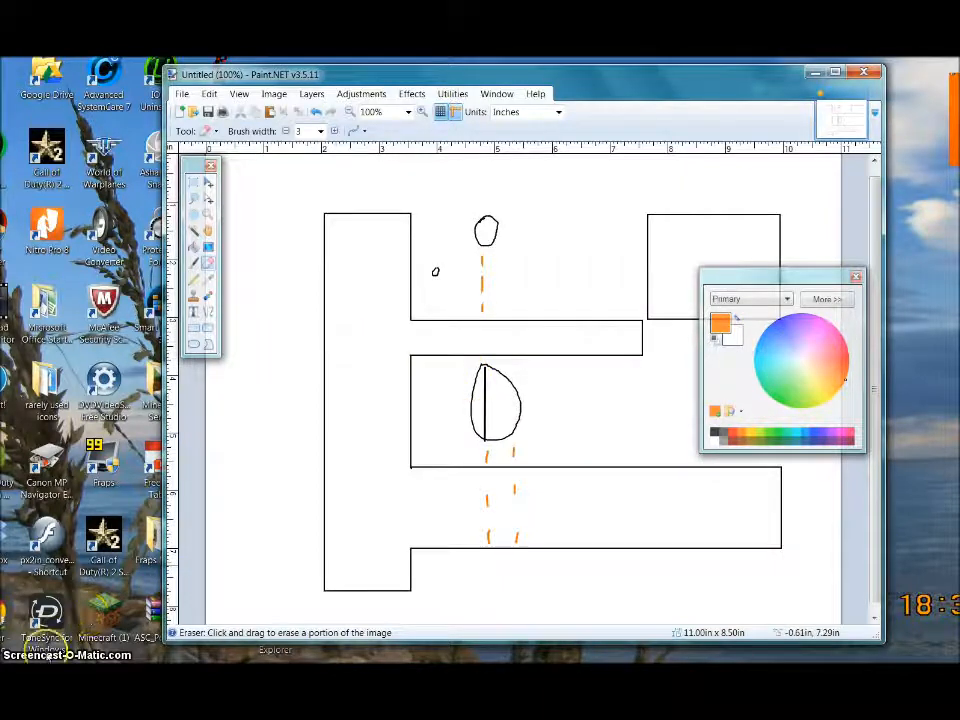
click(89, 655)
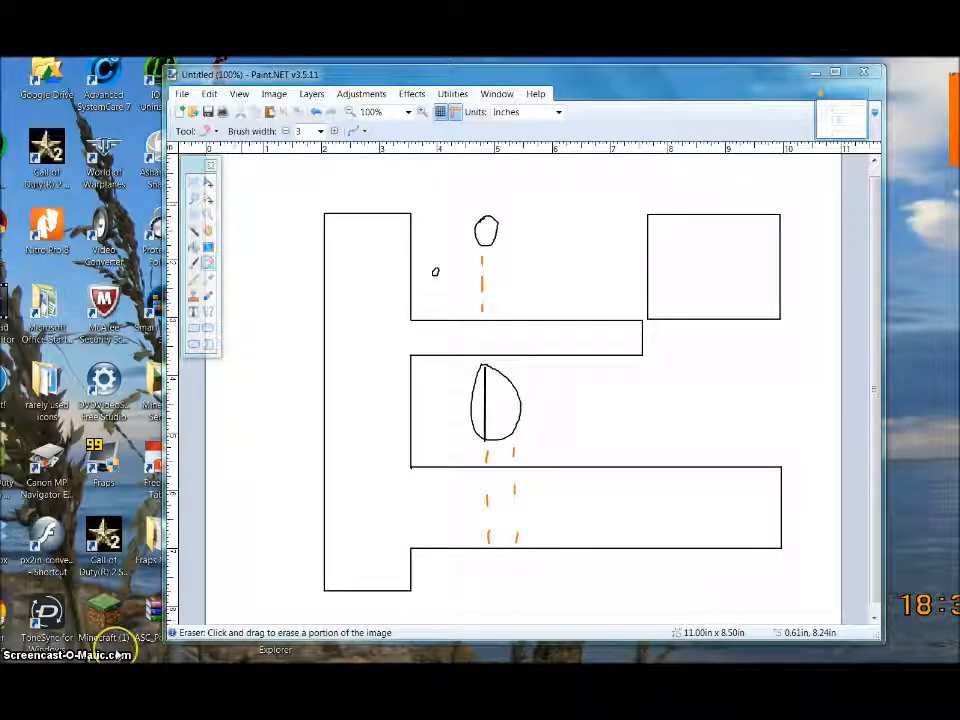
mouse_move(138, 662)
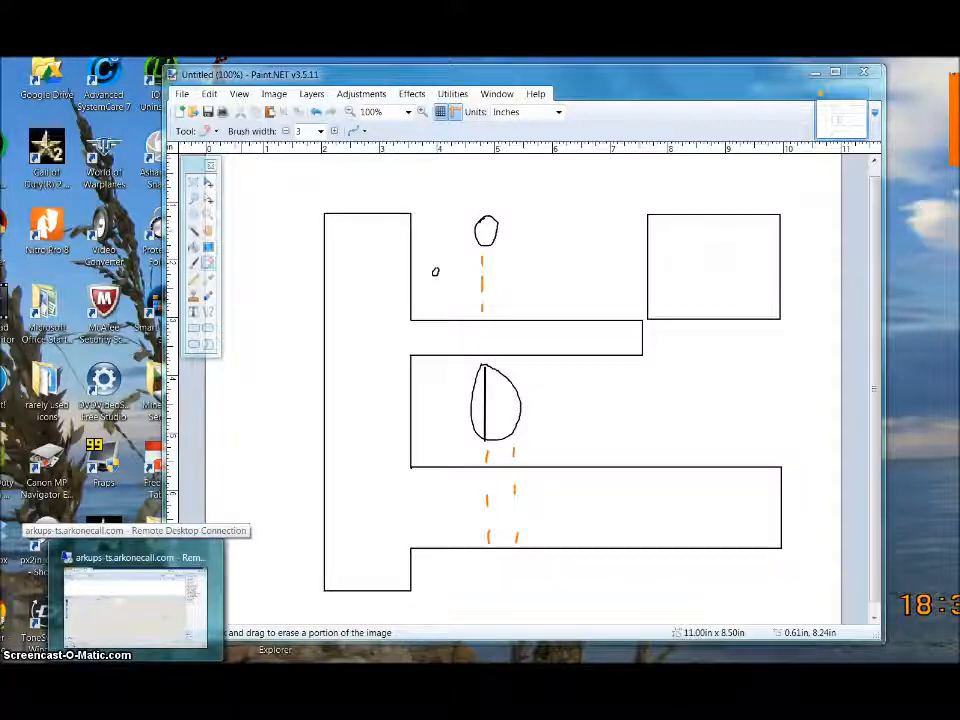
click(138, 661)
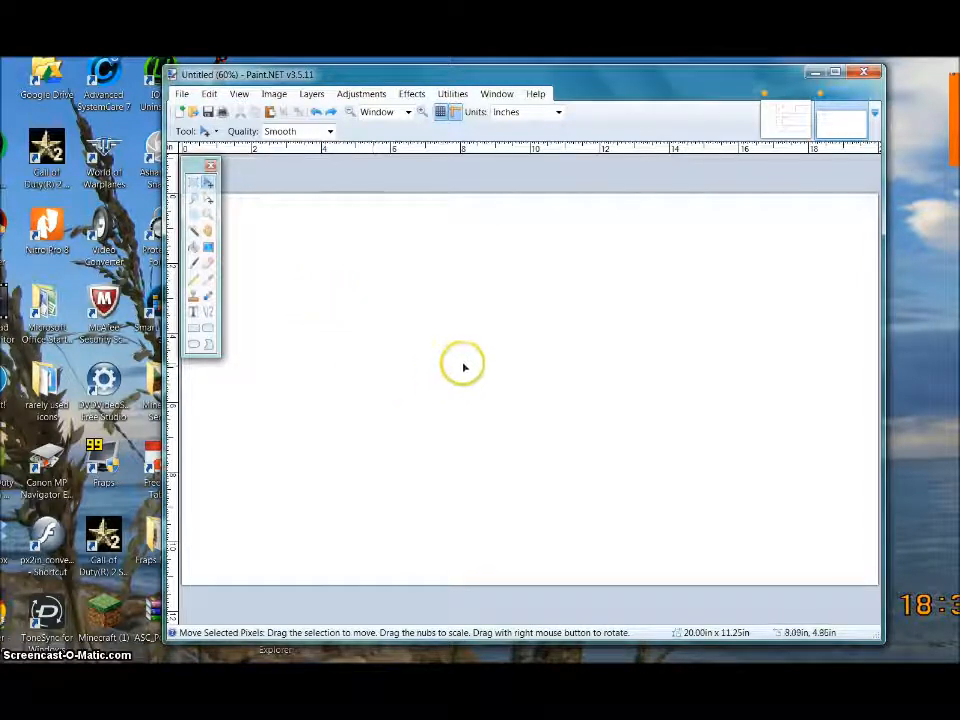
- Paste the captured map screenshot into the blank 20 × 11.25 in image
click(209, 94)
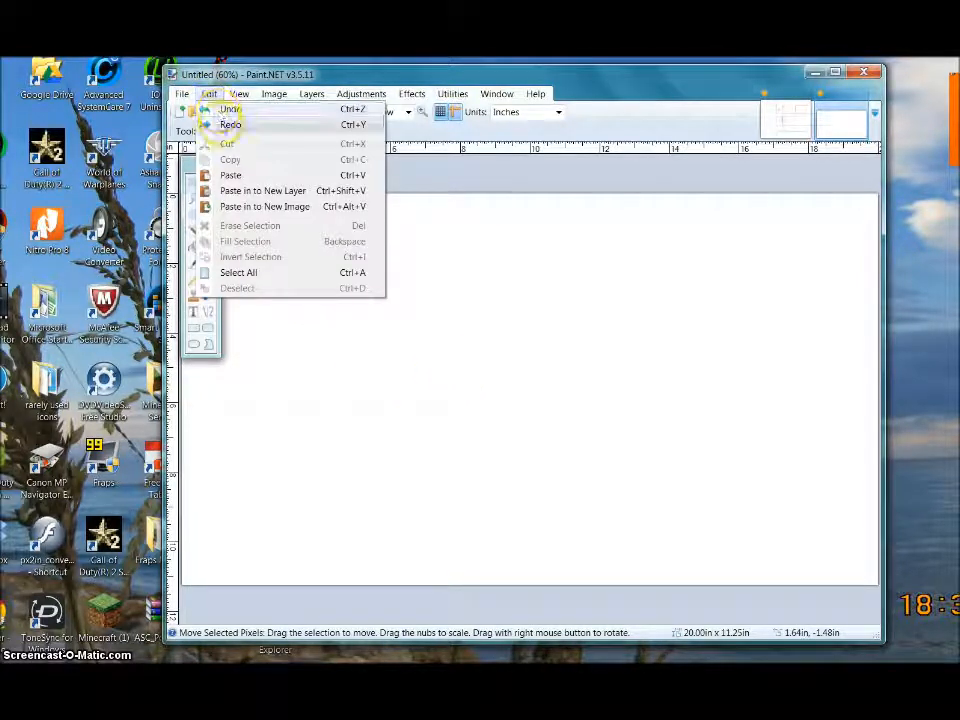
click(230, 176)
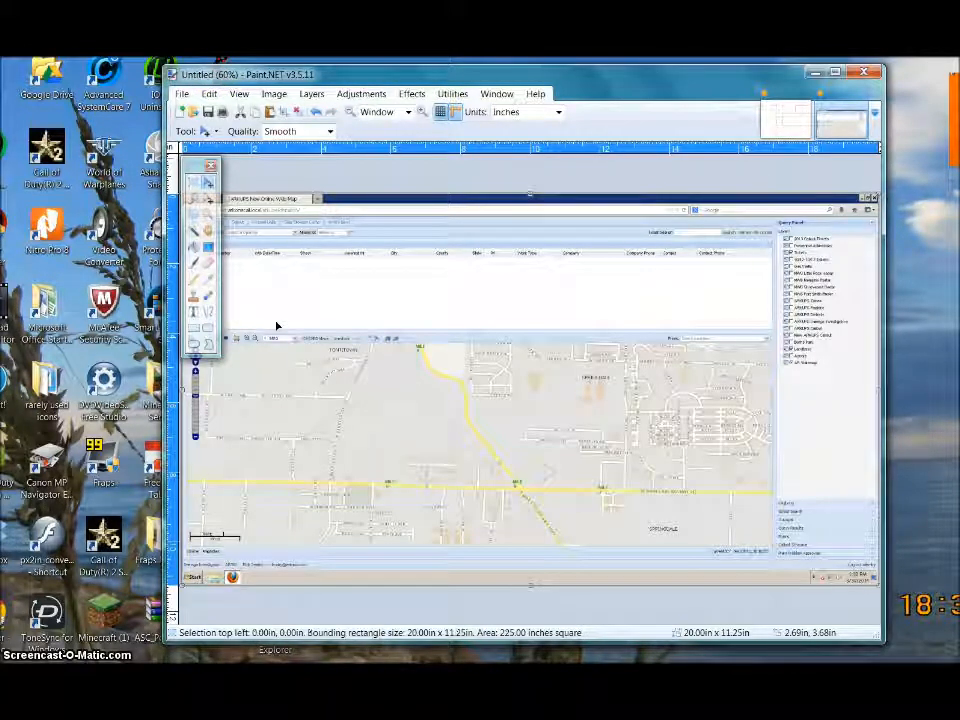
- Box the map area around the road junction, cut it out, and return to the floor-plan sketch
click(305, 321)
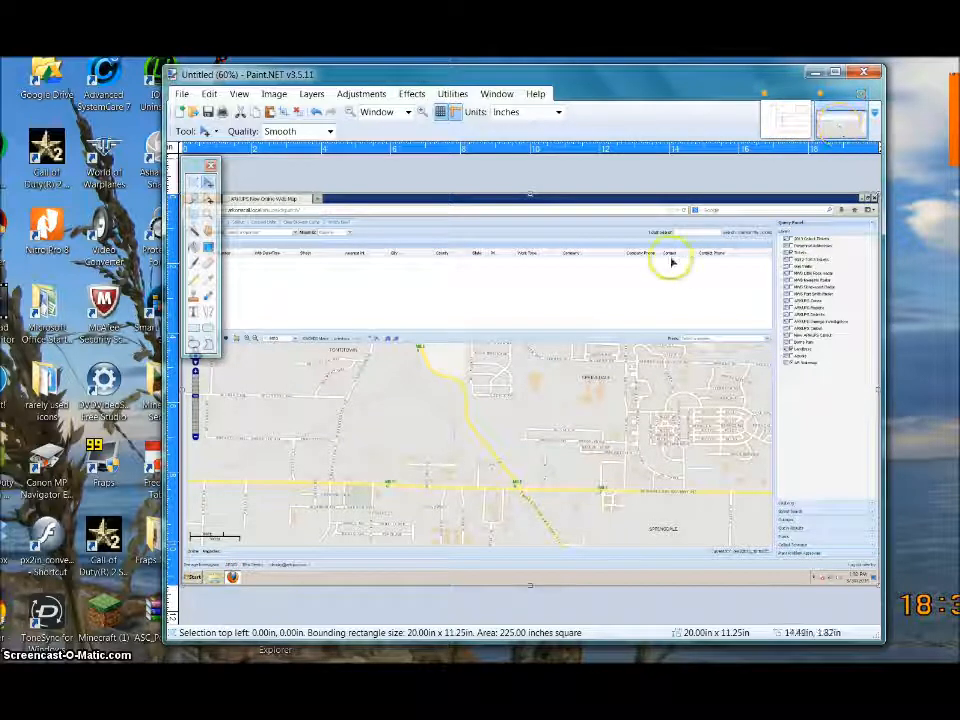
click(200, 188)
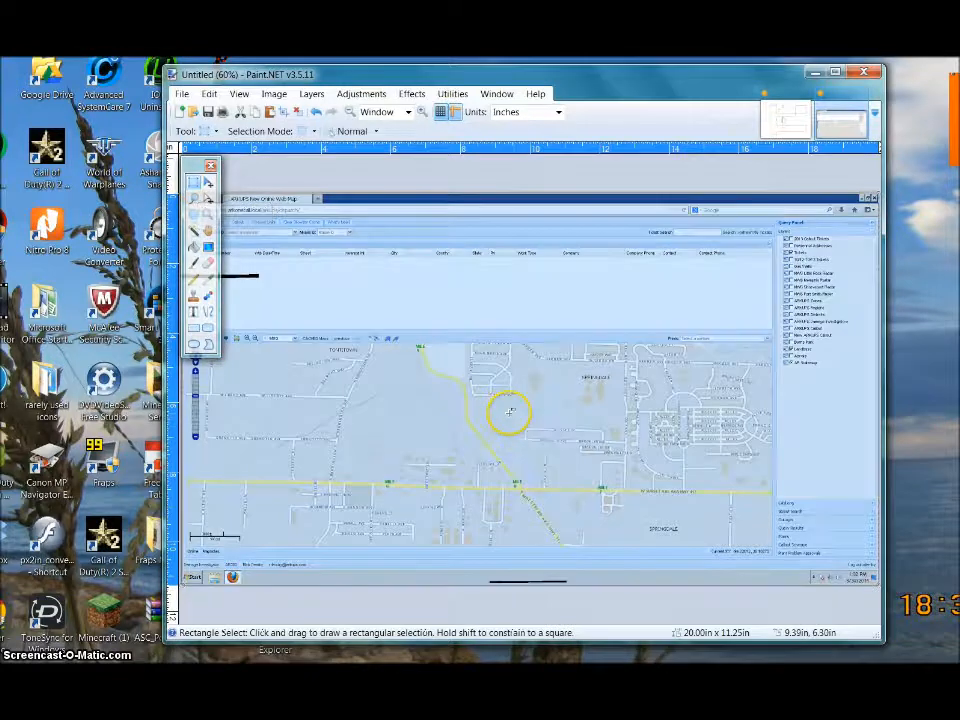
drag(509, 414, 642, 507)
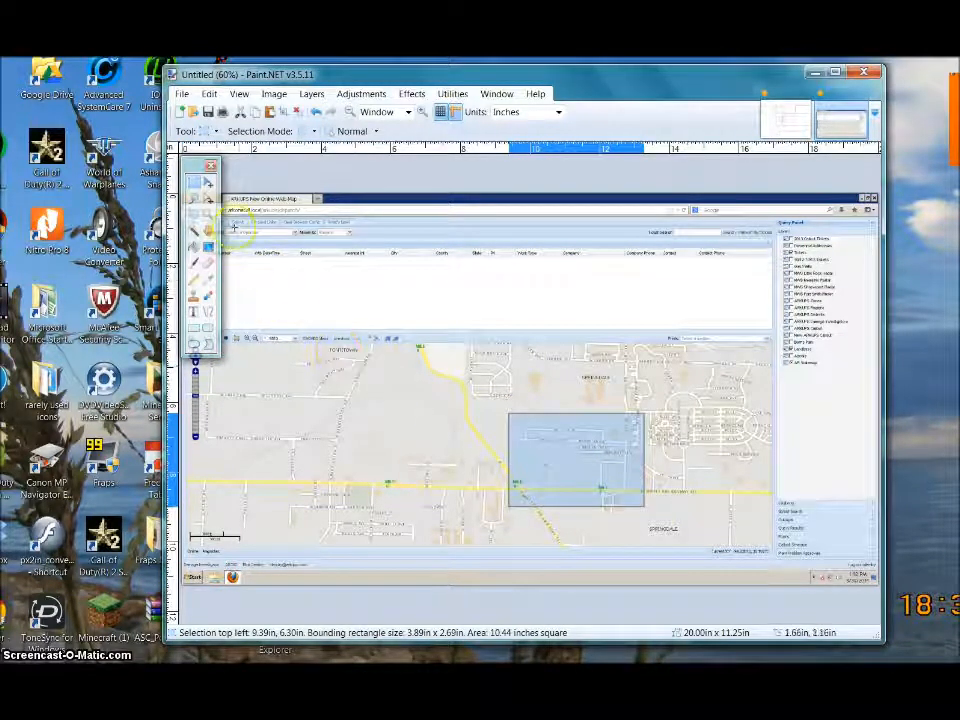
click(209, 184)
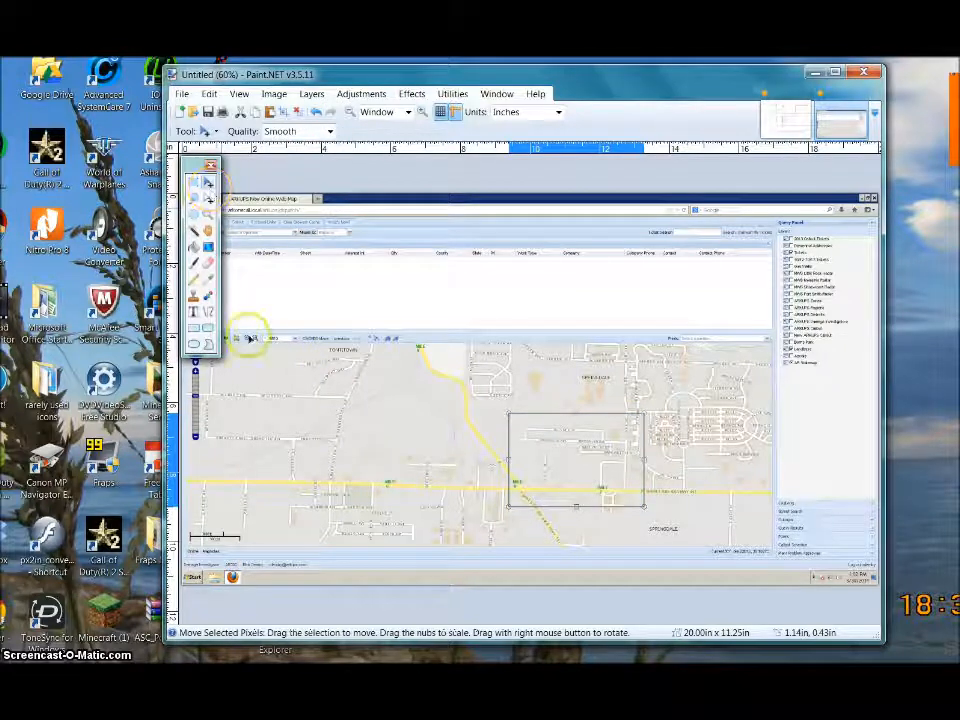
click(209, 94)
click(227, 145)
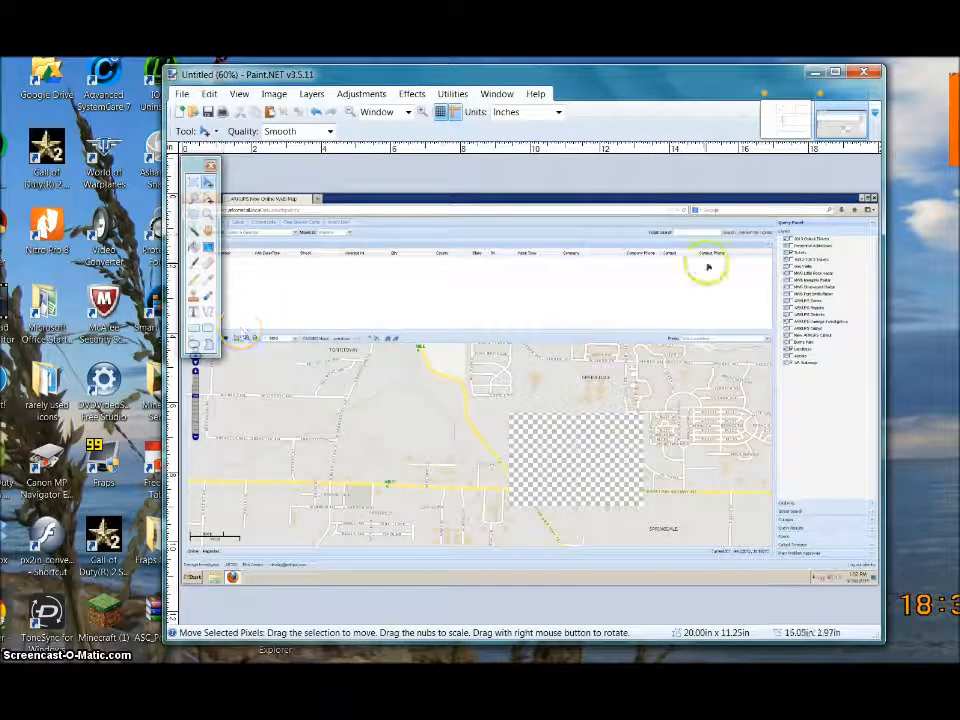
click(785, 125)
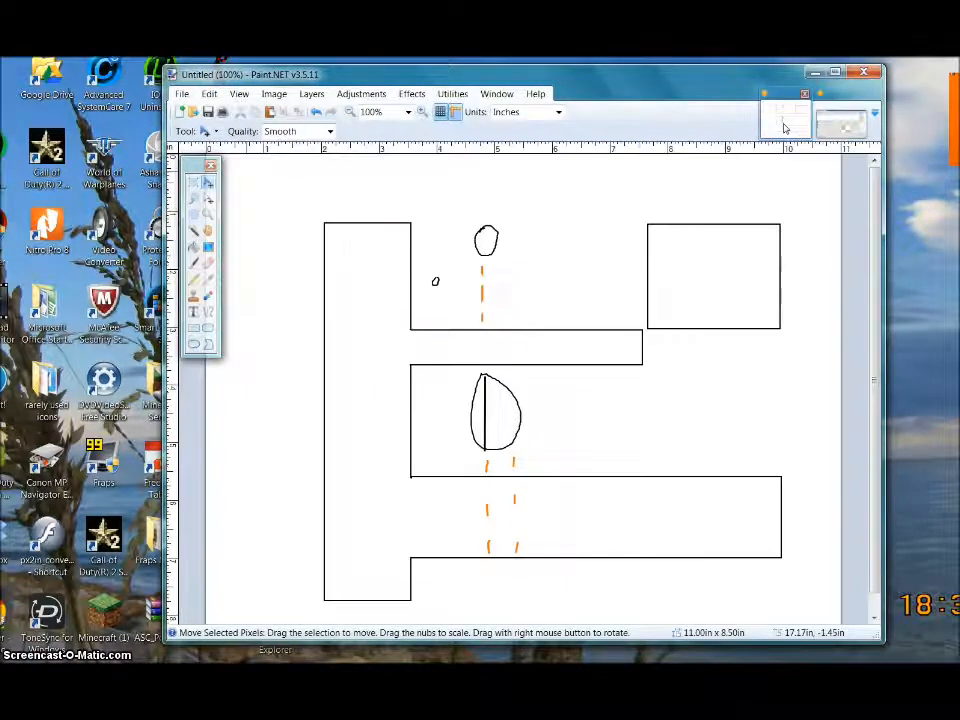
- Paste the map crop onto the plan, scale it to 2.57 × 1.84 in, and place it below the upper-right box
click(214, 97)
click(232, 175)
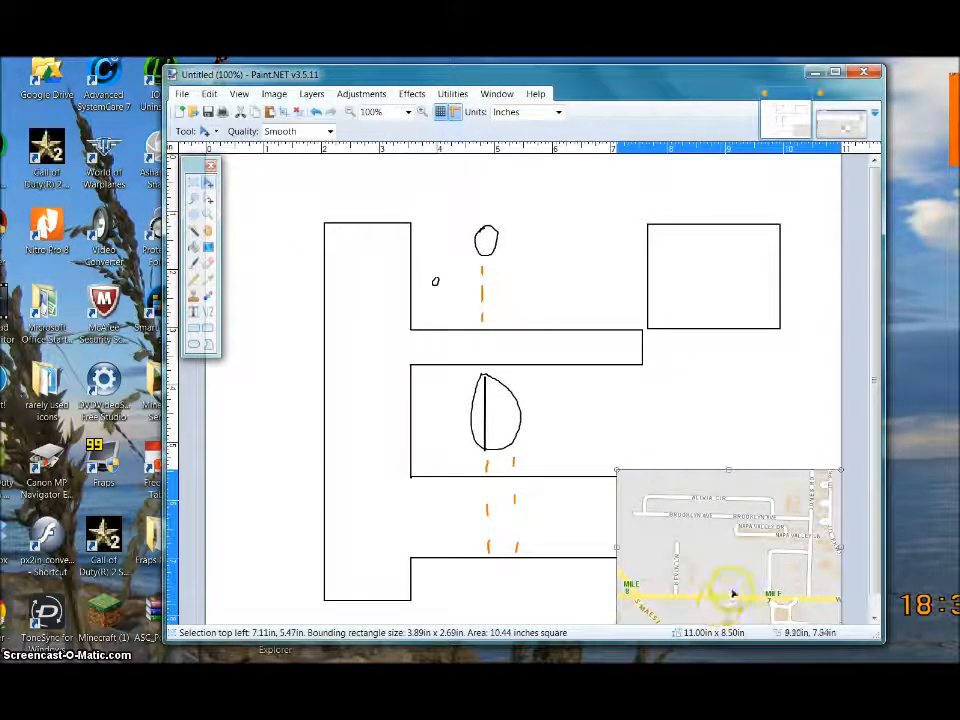
drag(731, 588, 696, 521)
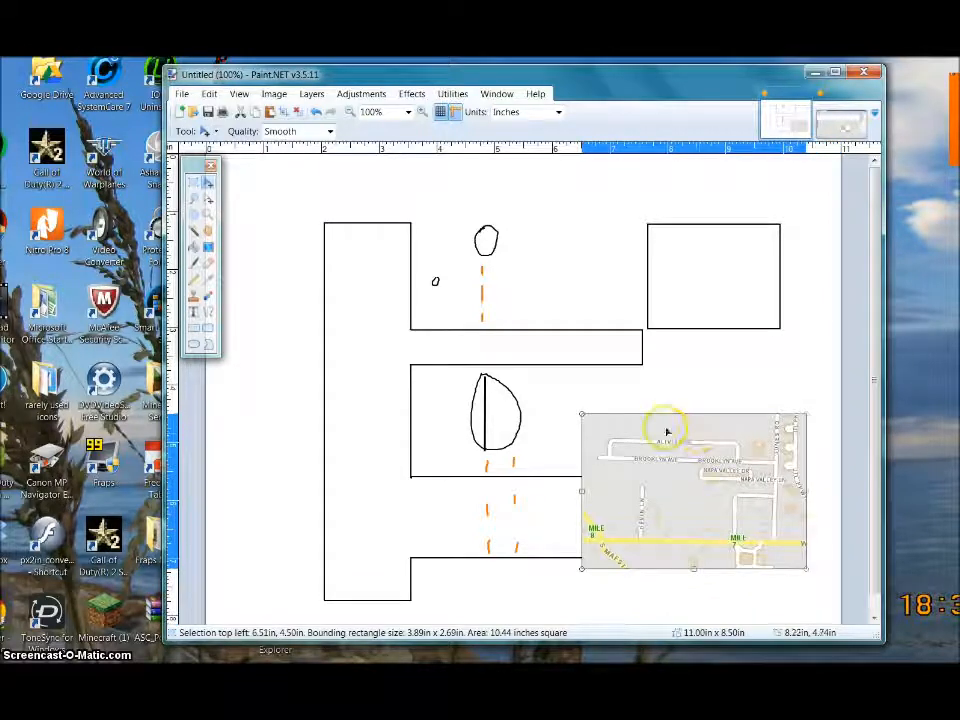
drag(716, 497, 834, 467)
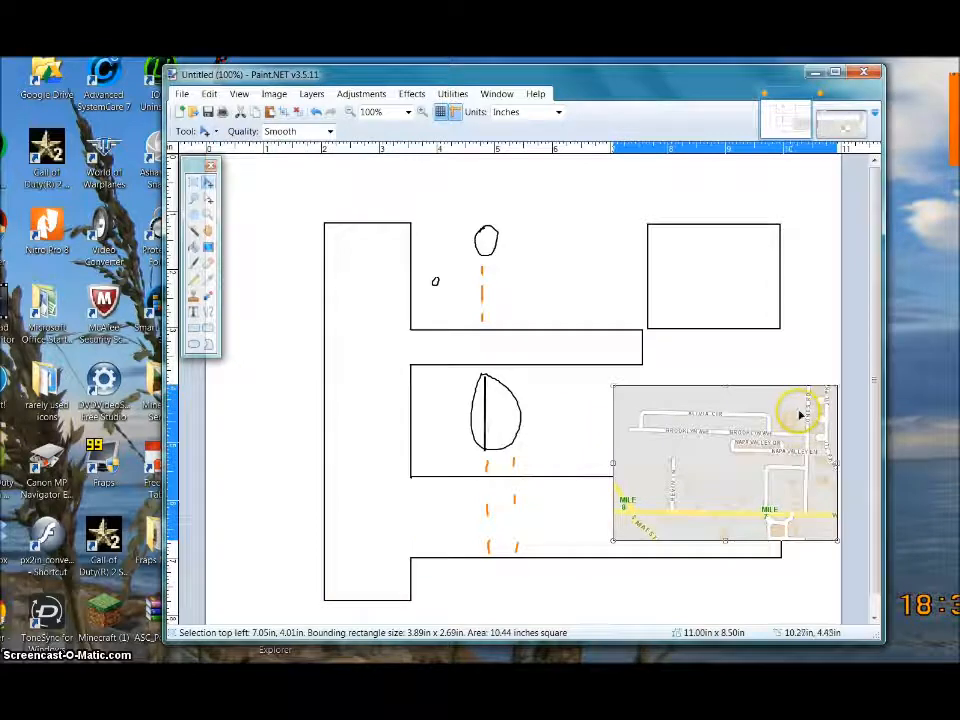
drag(836, 384, 762, 435)
drag(709, 485, 773, 405)
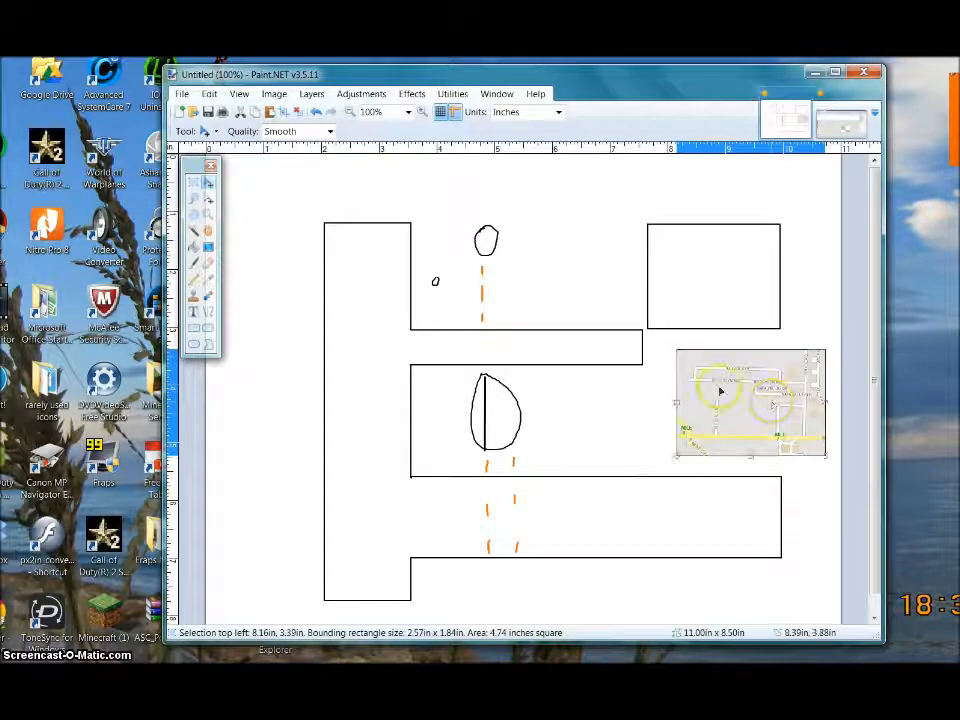
click(297, 113)
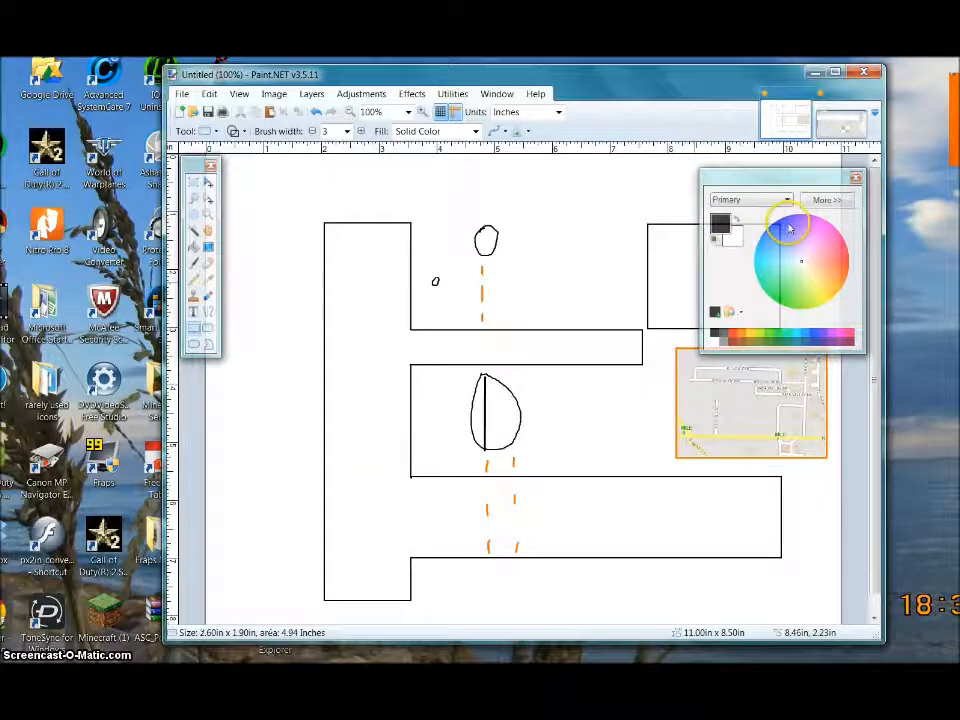
click(856, 180)
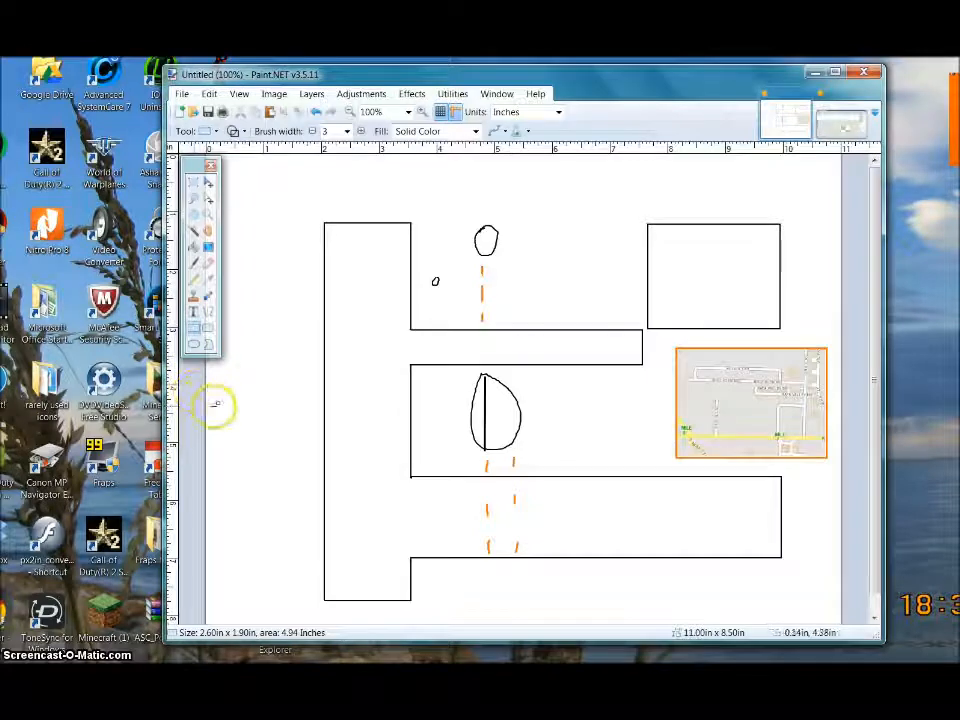
- Label the left block 'first st' in Arial Black
click(194, 311)
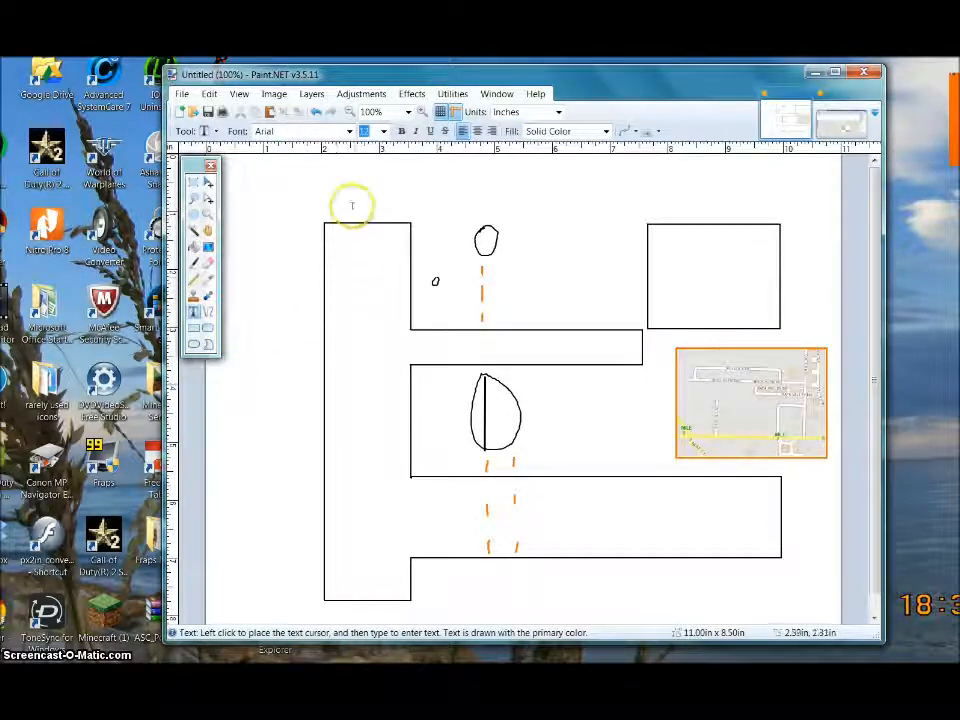
click(349, 131)
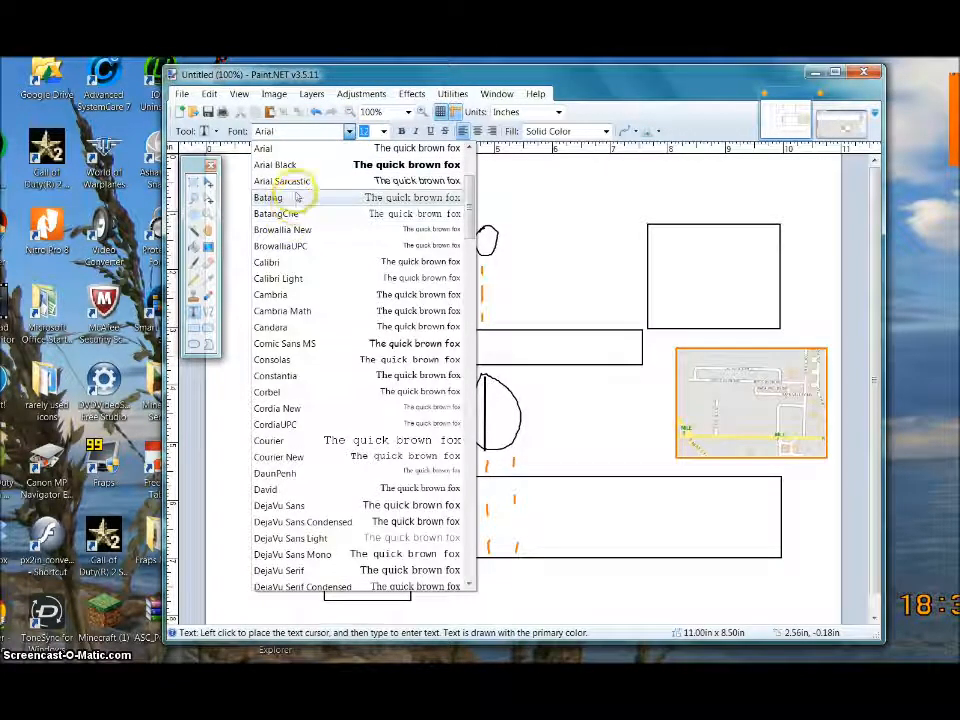
click(296, 165)
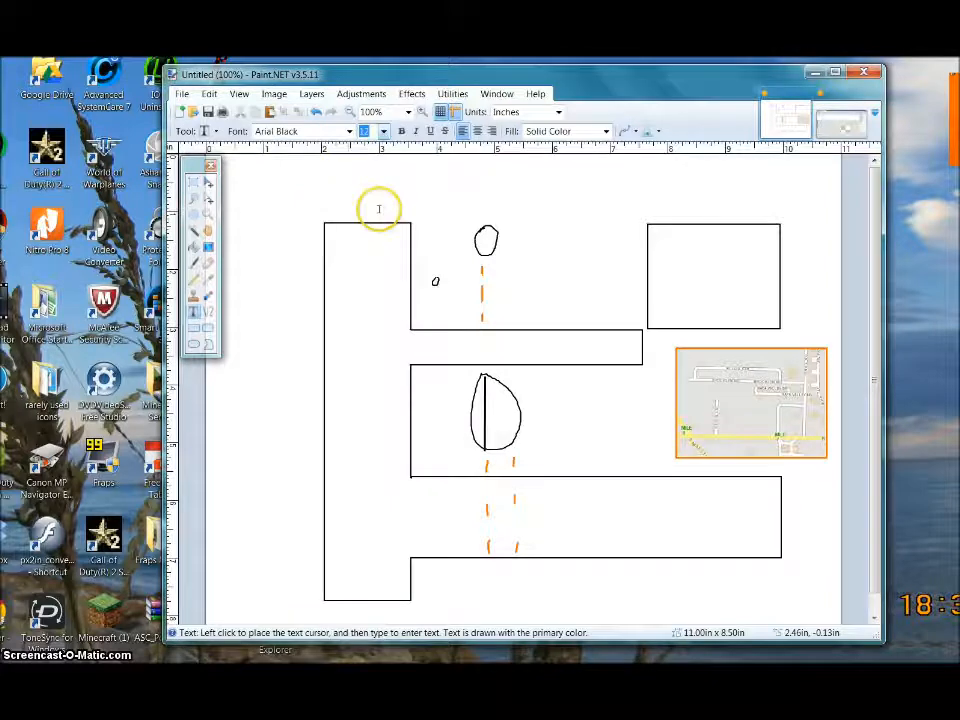
click(342, 262)
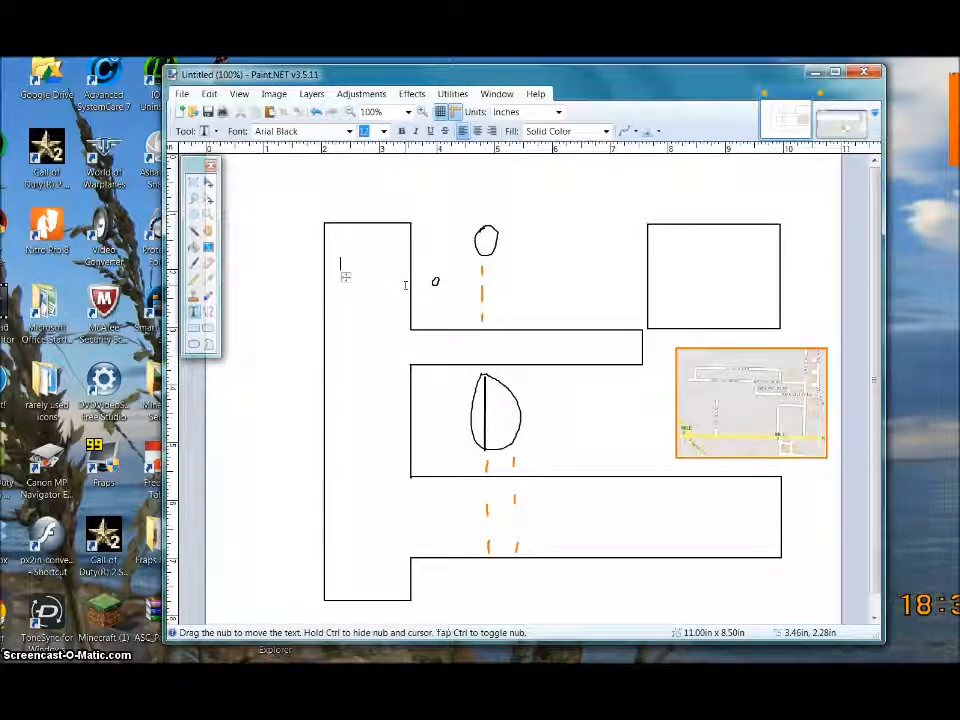
text(first st)
click(680, 256)
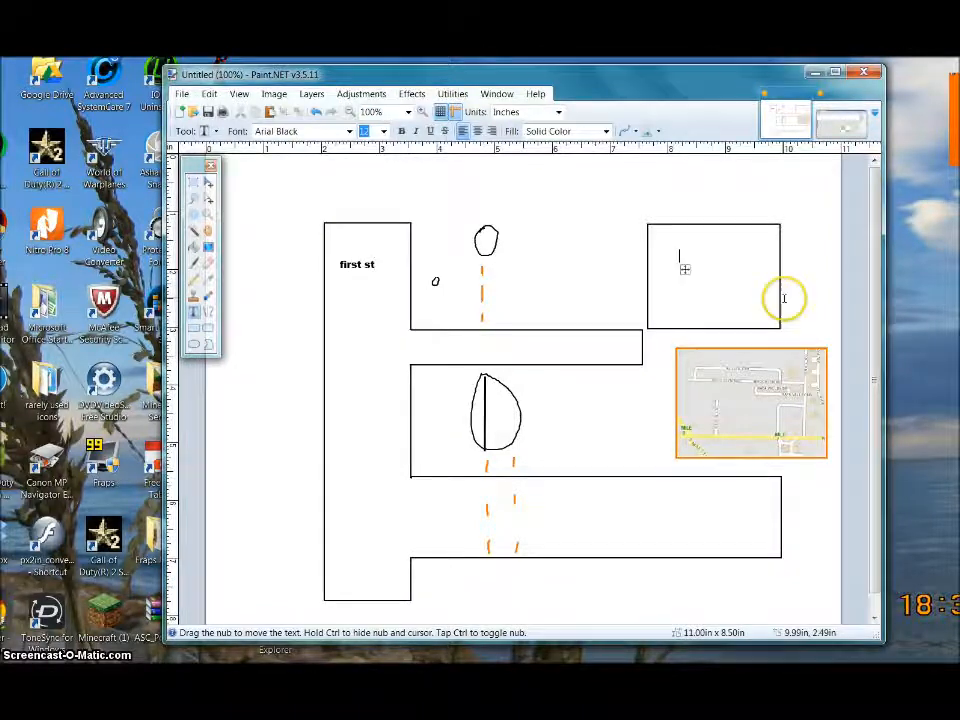
click(595, 525)
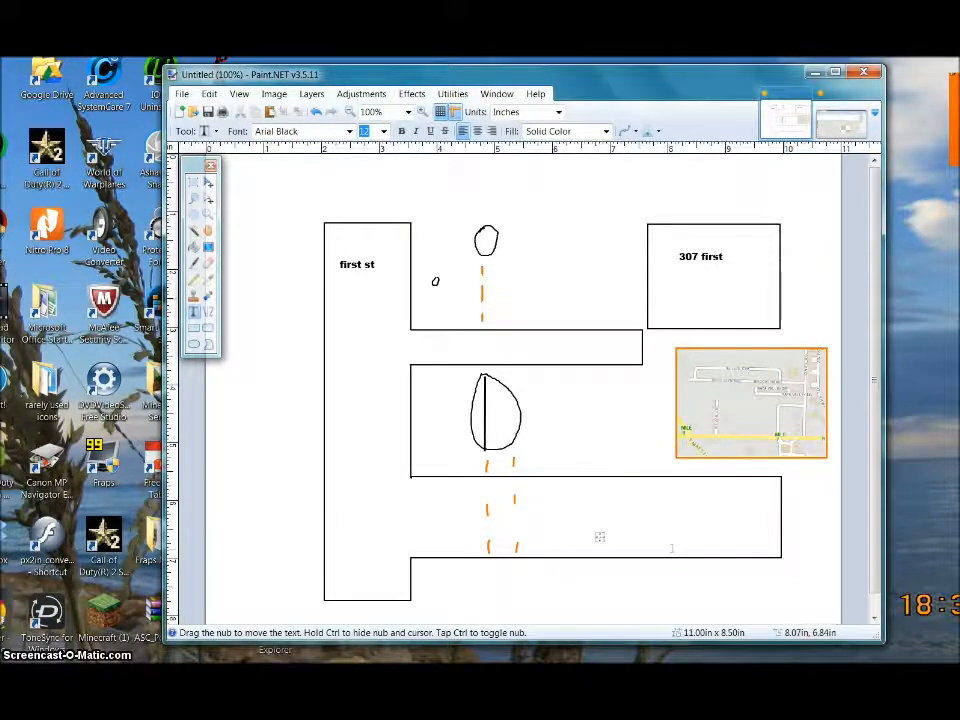
click(486, 415)
text(x)
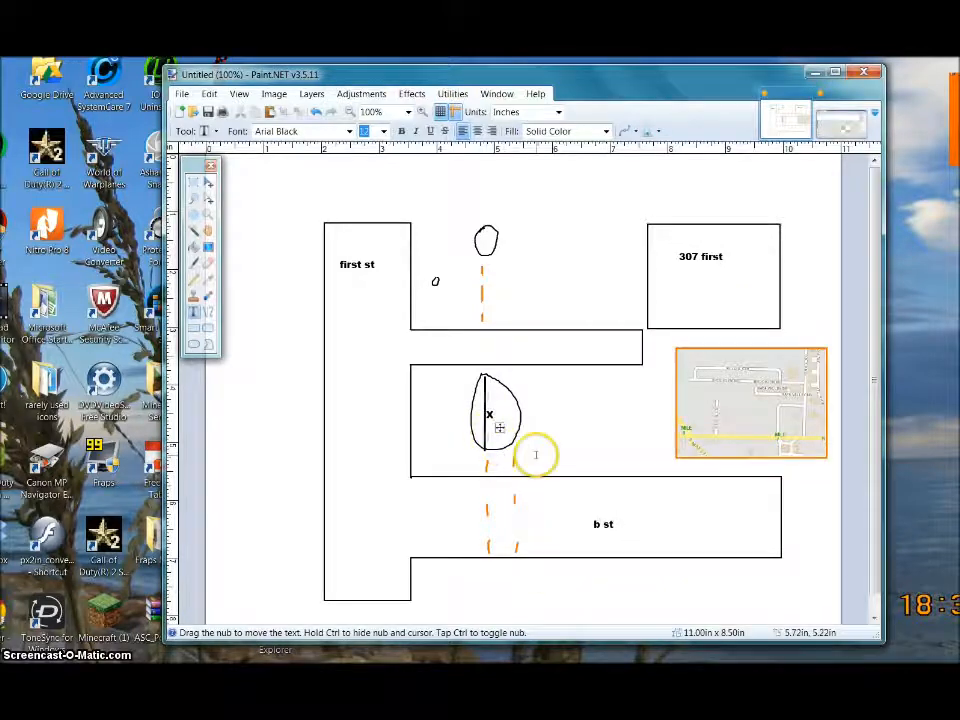
click(534, 388)
text(damage)
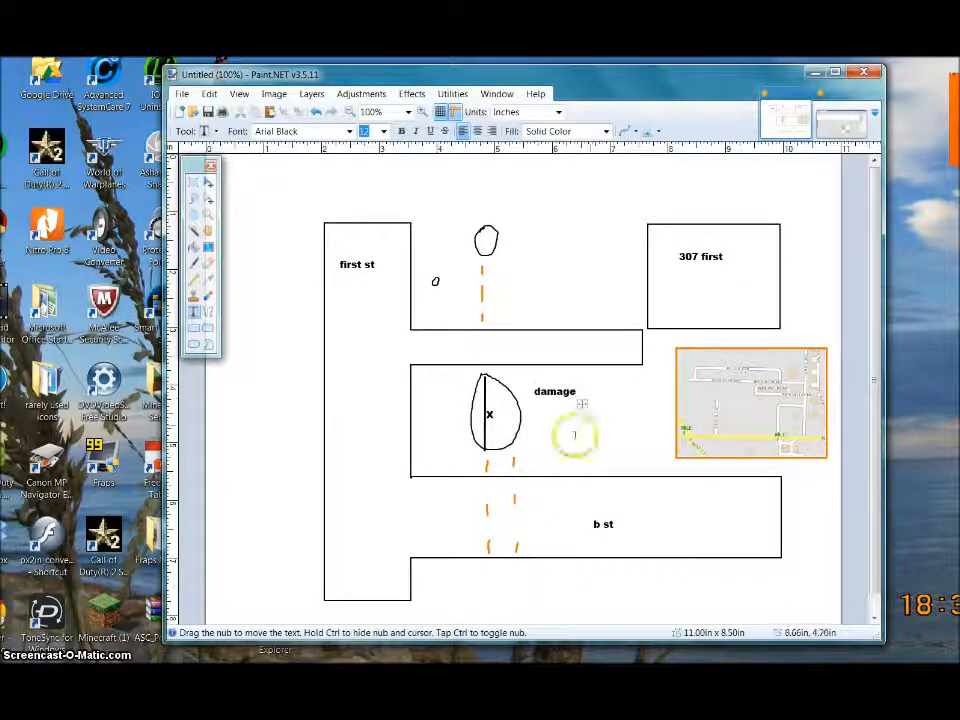
click(430, 513)
text(att paint)
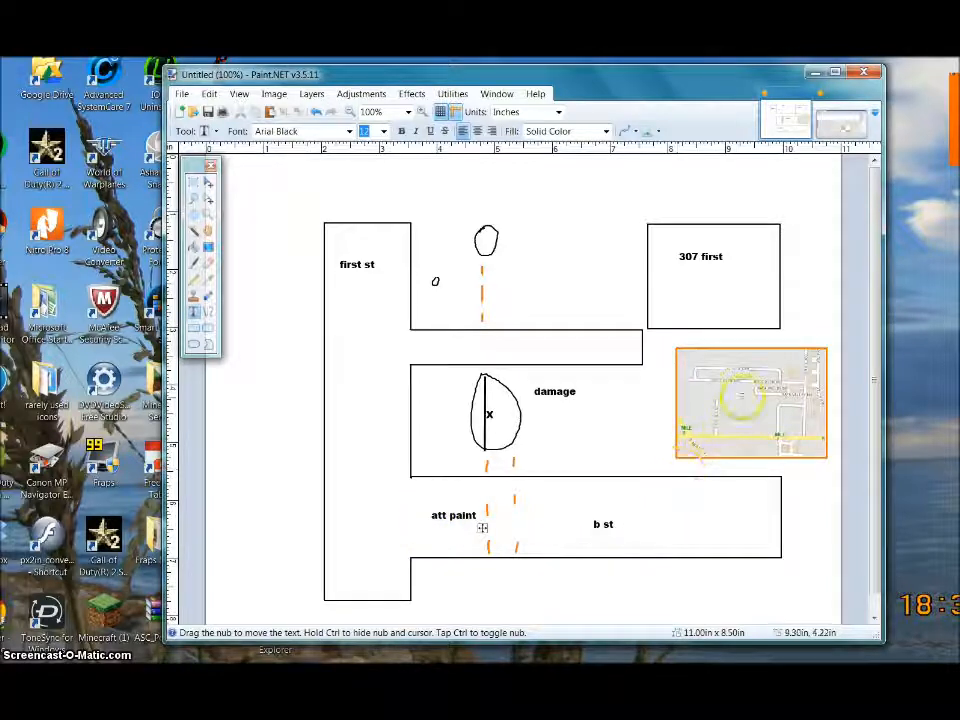
text(x)
- Add the claimant's name below the lower corridor and an 'n' north label above it
click(684, 577)
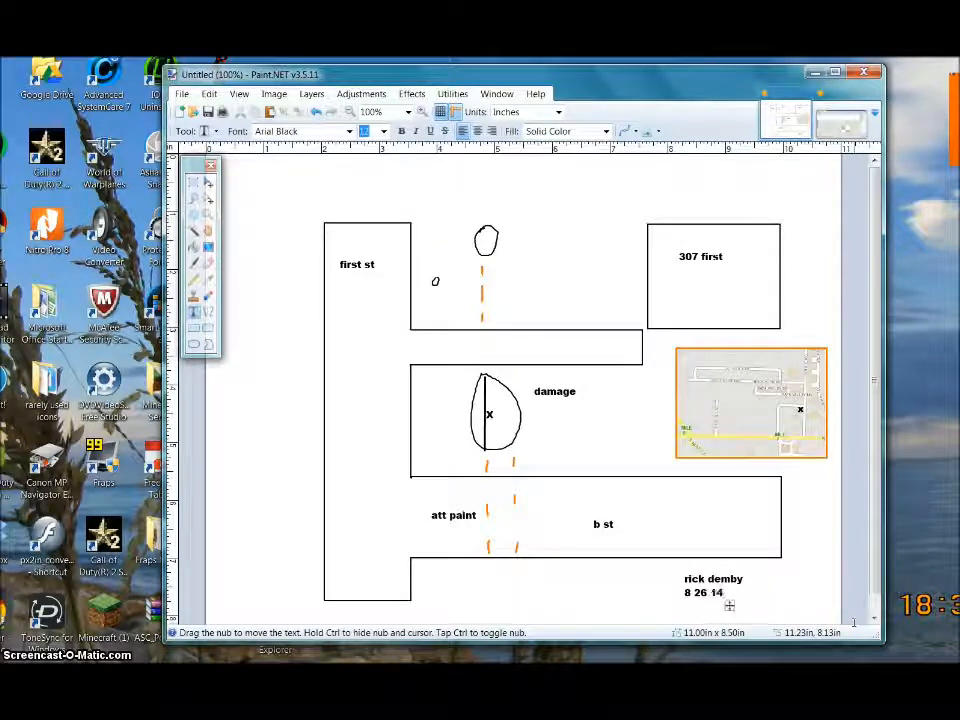
click(556, 211)
text(n)
- Add the claim reference numbers beneath the north label, at text sizes 20 and 14
click(383, 131)
click(377, 224)
click(529, 242)
drag(631, 261, 619, 251)
click(530, 280)
click(383, 131)
click(370, 195)
drag(606, 293, 613, 268)
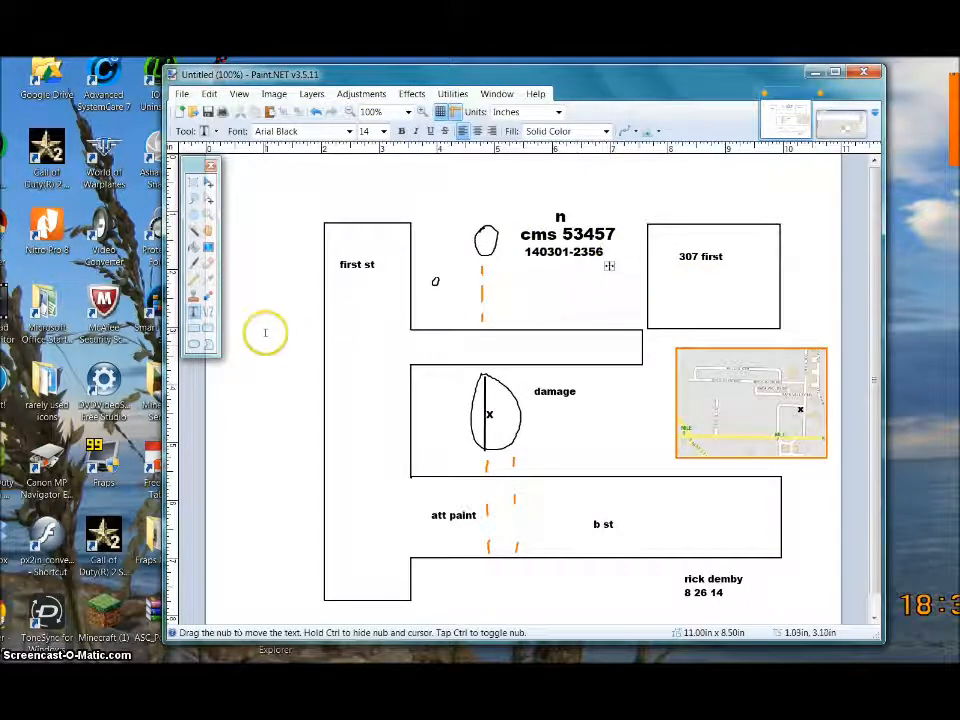
click(208, 312)
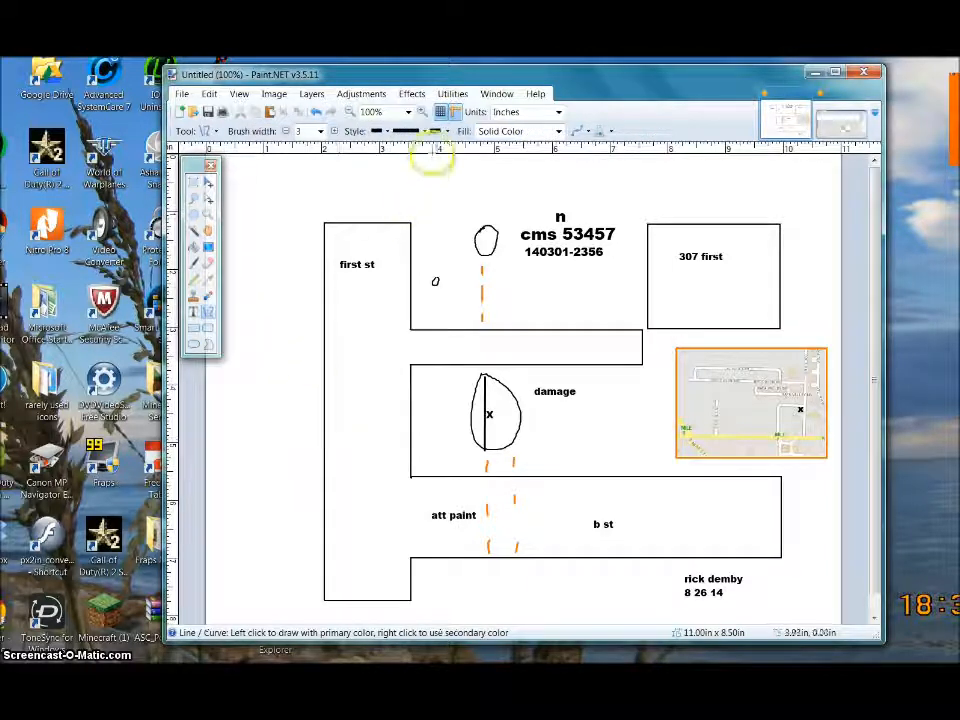
- Set lines to a filled arrowhead at the end only, with width 3
click(440, 132)
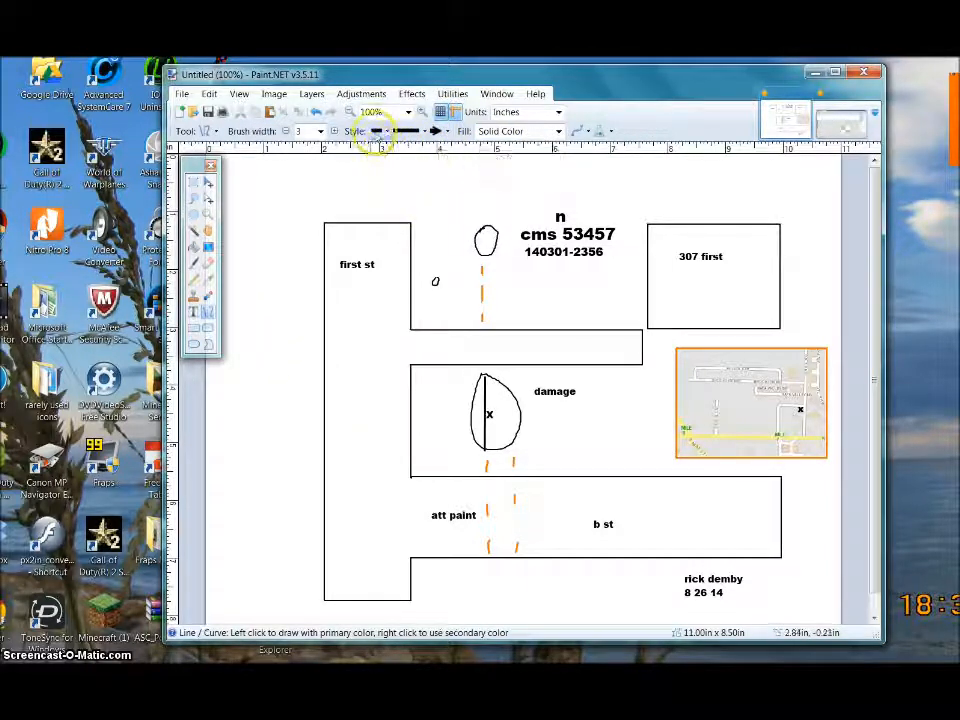
click(378, 132)
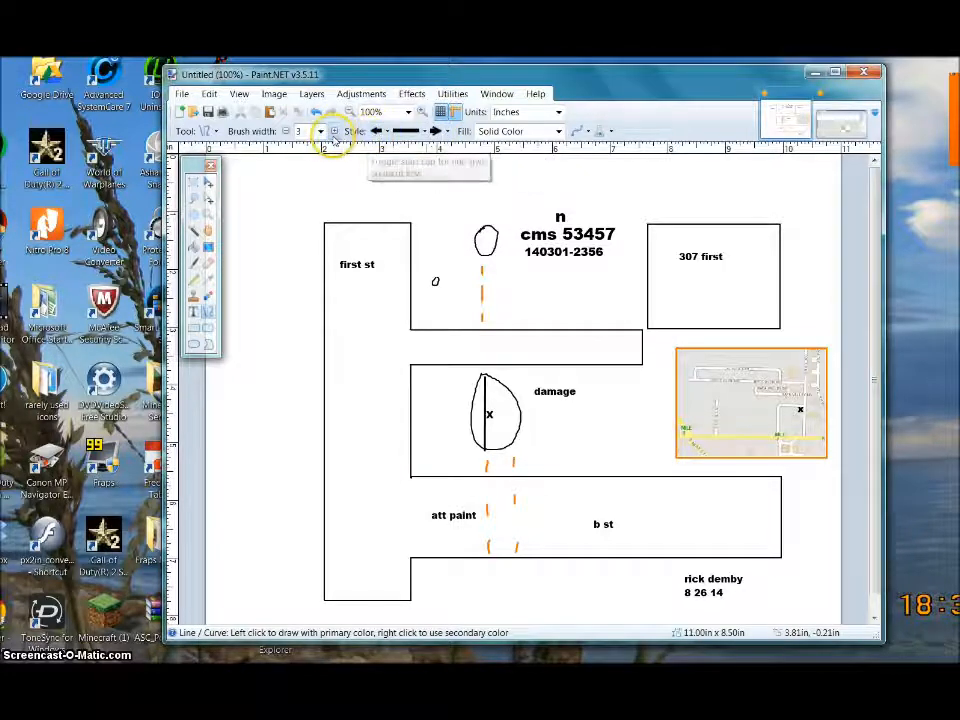
click(378, 132)
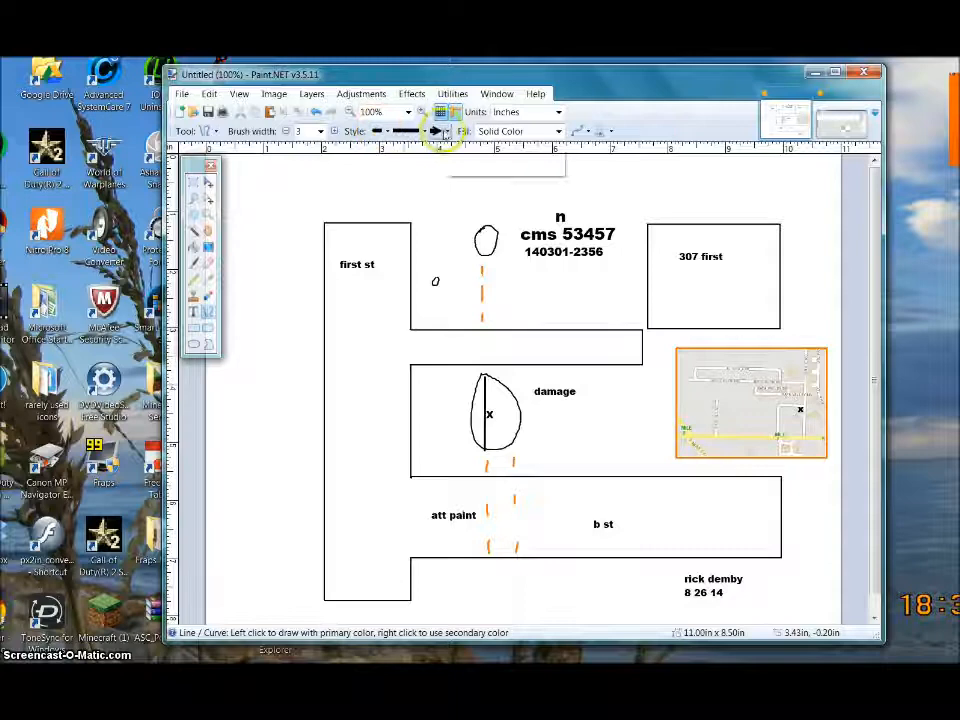
click(446, 133)
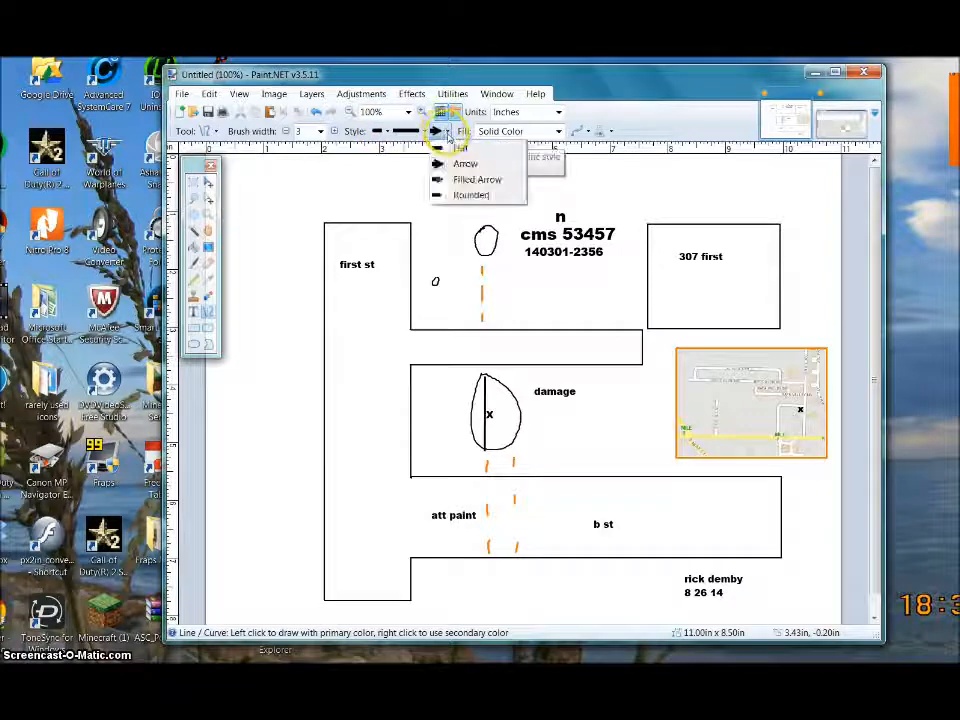
click(460, 178)
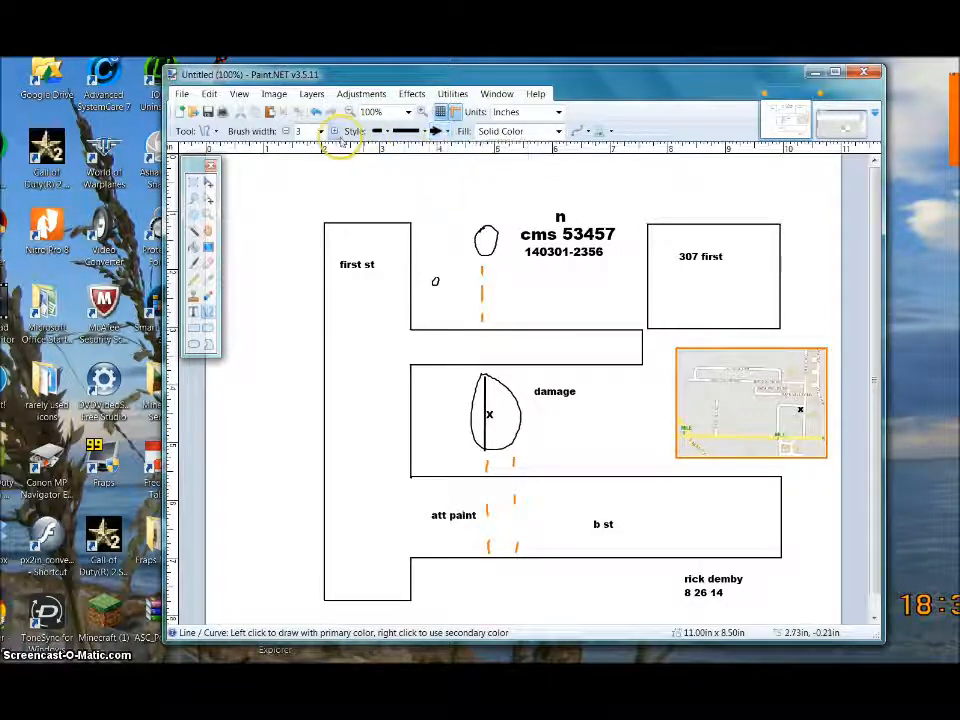
click(320, 131)
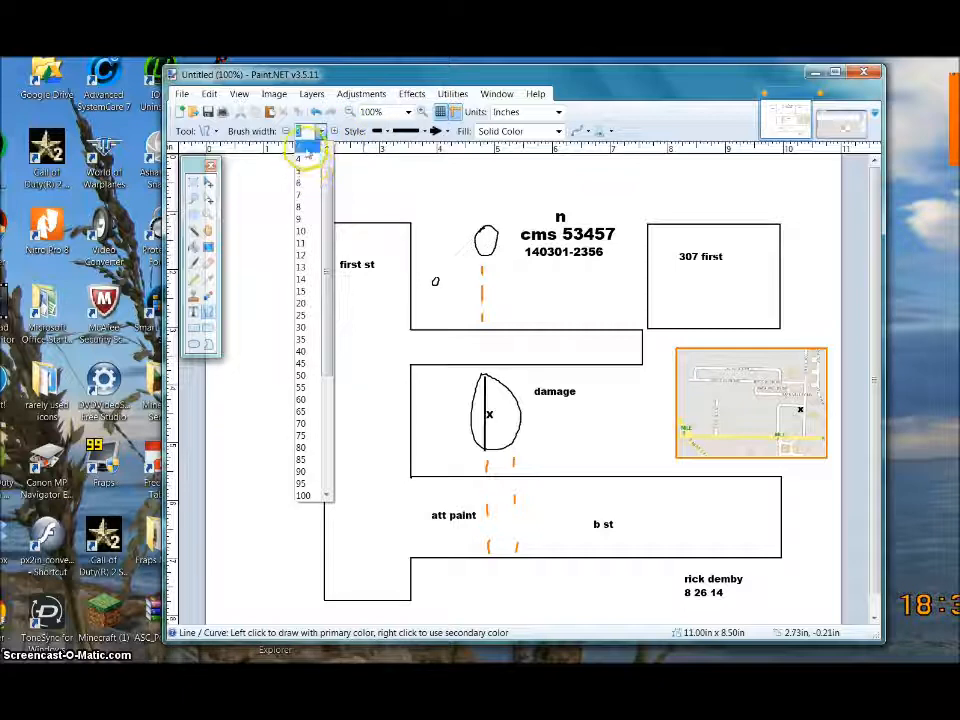
click(320, 131)
- Draw arrows from the damage label to the x and from att paint to the orange mark
click(541, 395)
drag(541, 395, 503, 411)
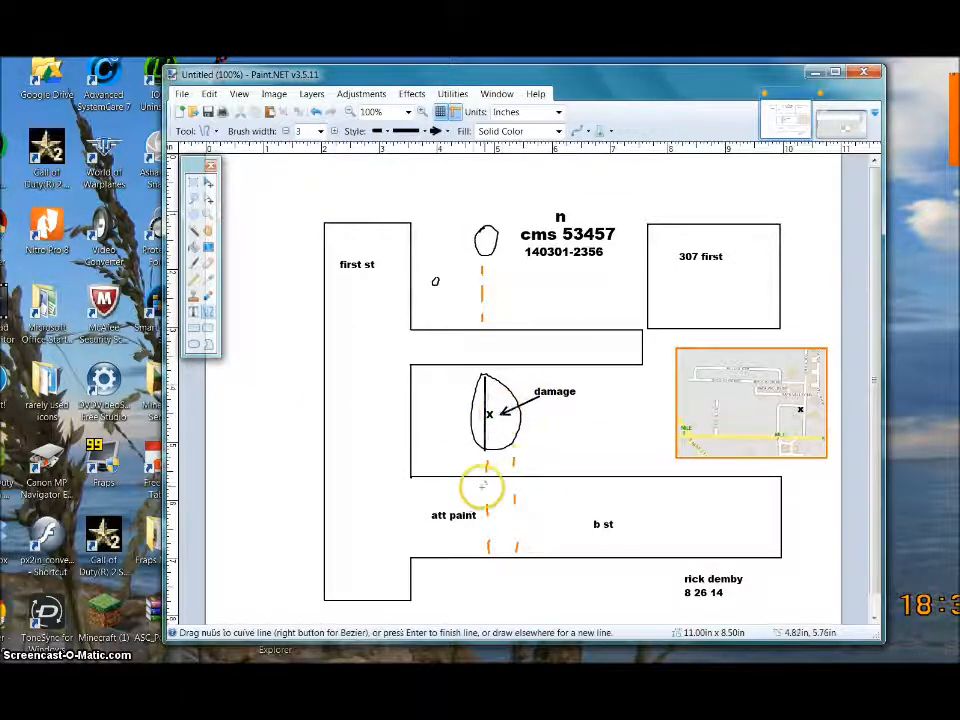
drag(464, 498, 489, 476)
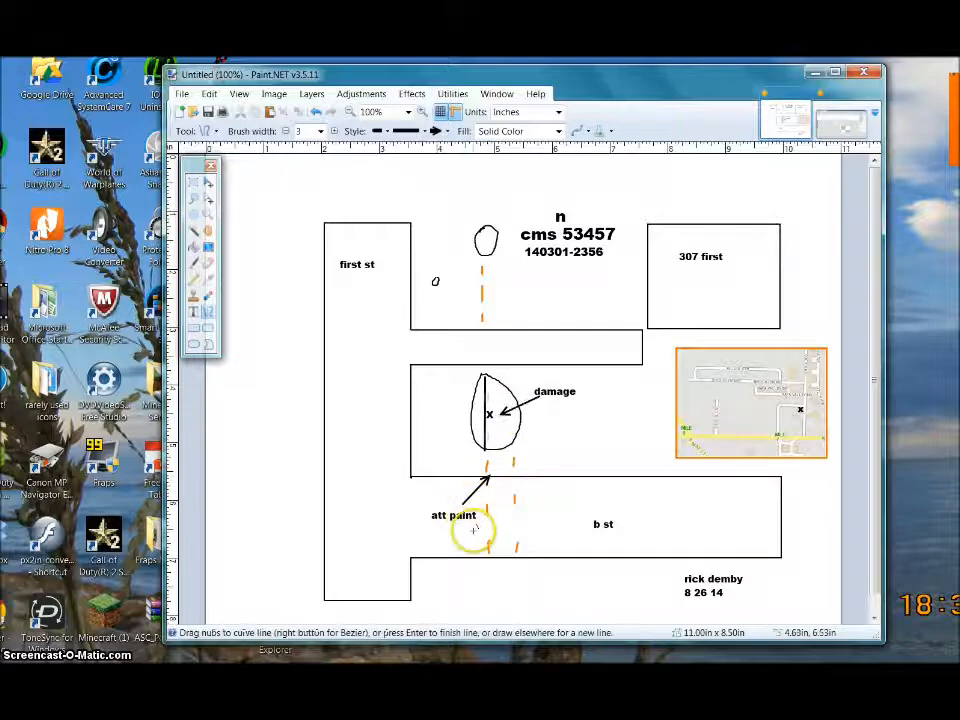